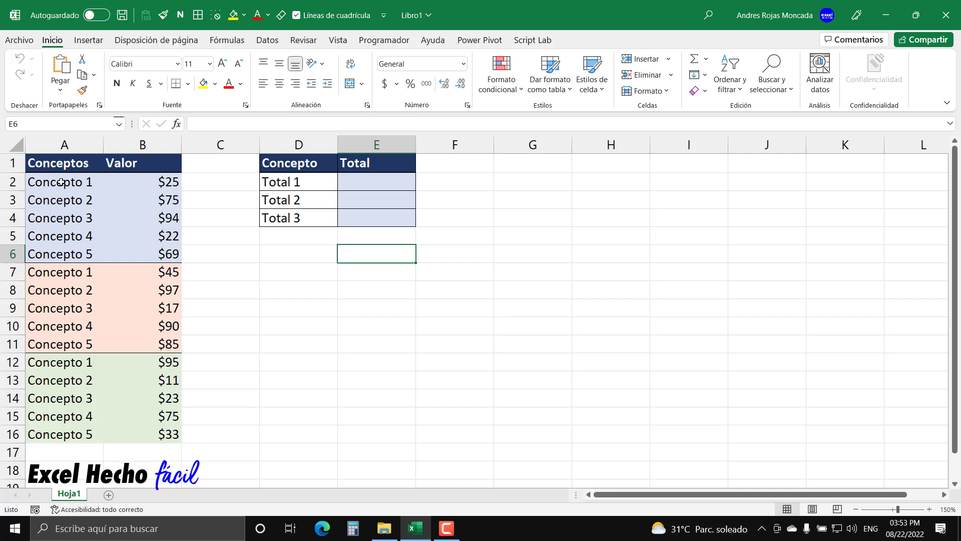
# - Review the five-item concept and value groups in columns A and B, and the Total cells E2:E4
pyautogui.moveTo(62, 162); pyautogui.dragTo(59, 434)
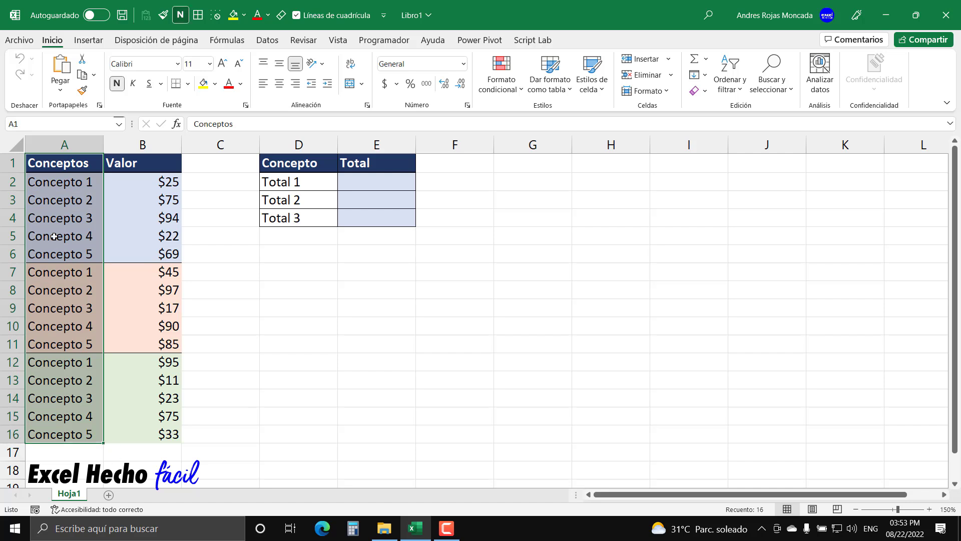
pyautogui.click(76, 184)
pyautogui.moveTo(75, 184); pyautogui.dragTo(75, 252)
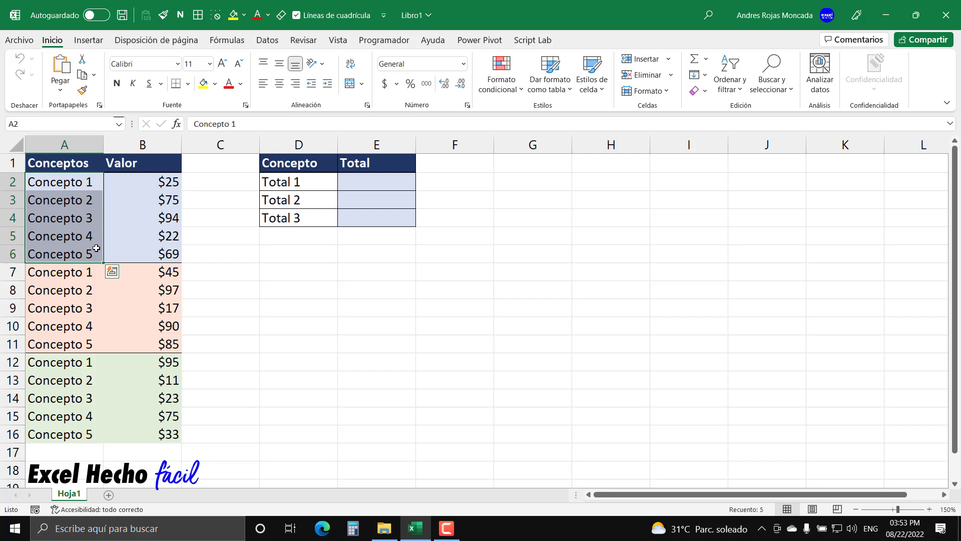
pyautogui.moveTo(89, 273); pyautogui.dragTo(83, 434)
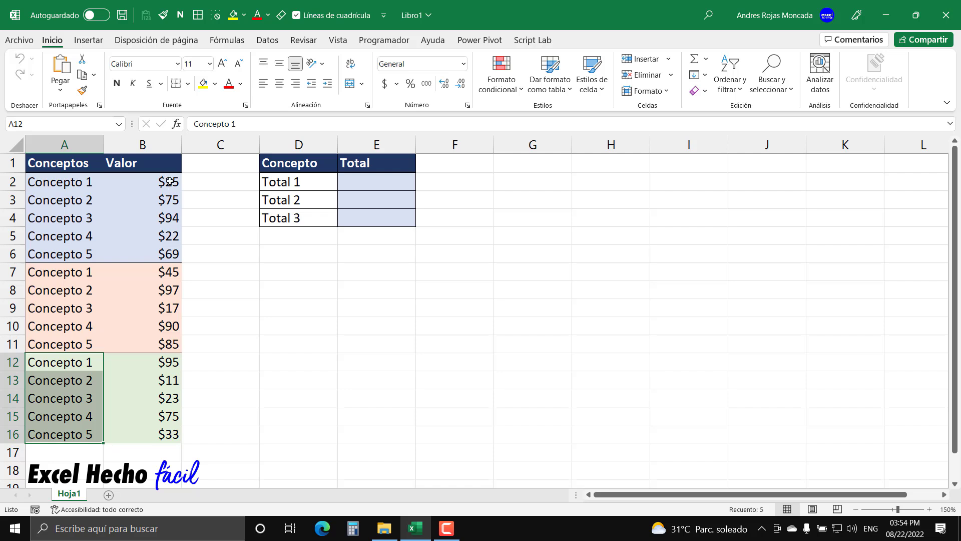
pyautogui.moveTo(169, 181); pyautogui.dragTo(170, 434)
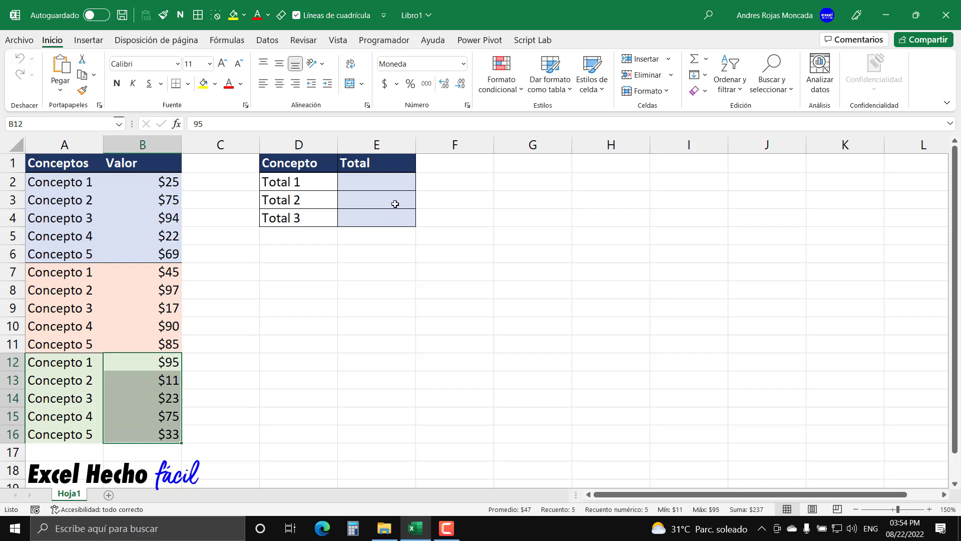
pyautogui.click(395, 183)
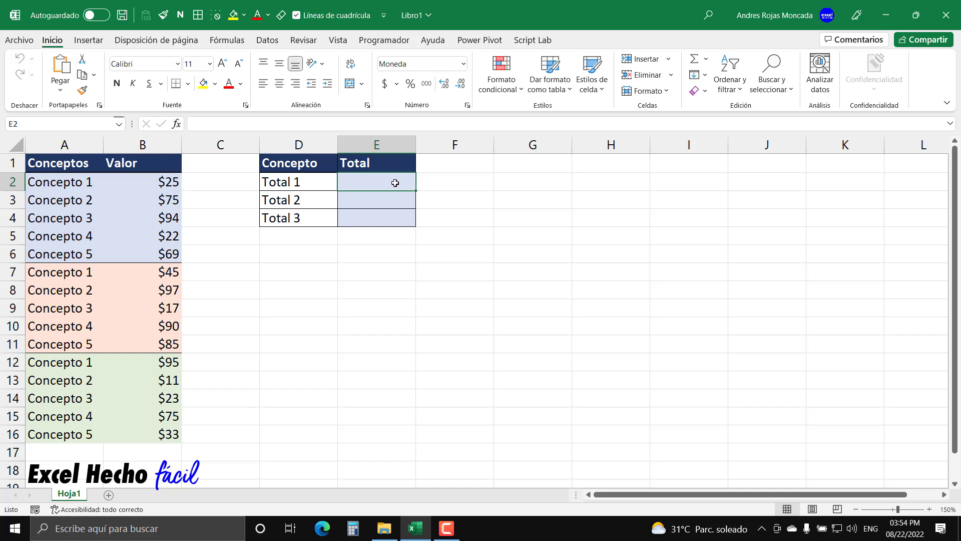
pyautogui.click(395, 197)
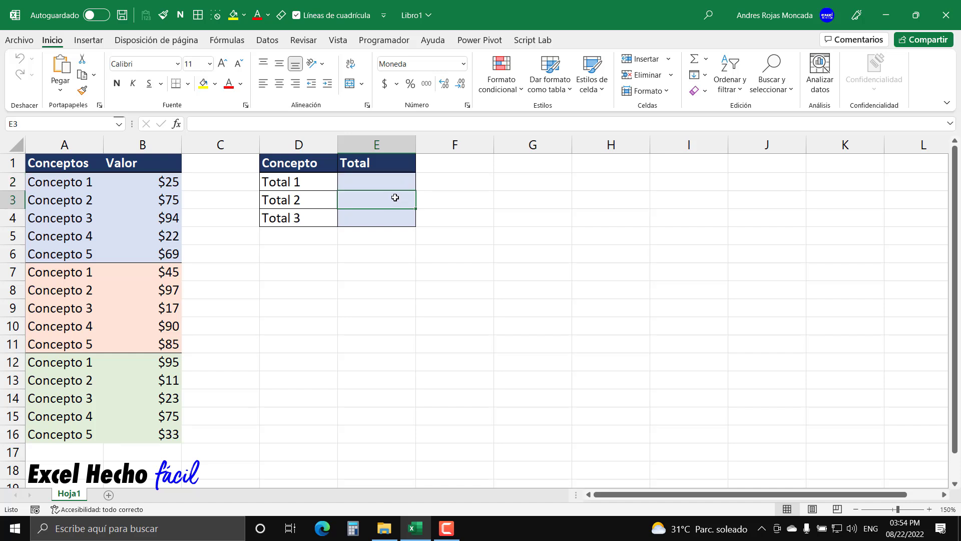
pyautogui.click(395, 217)
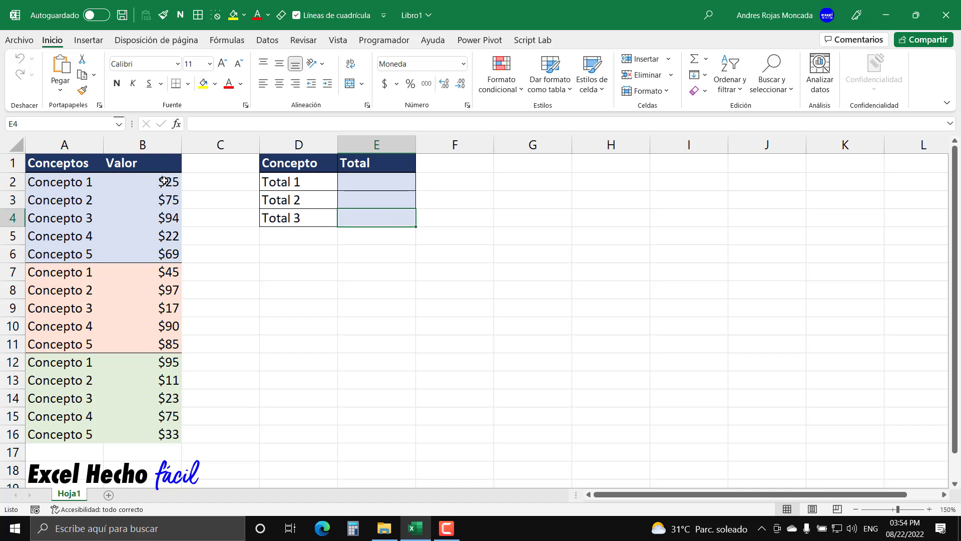
# - Paste the first two group sums, $285 into F2 and $334 into F3
pyautogui.moveTo(164, 182); pyautogui.dragTo(164, 252)
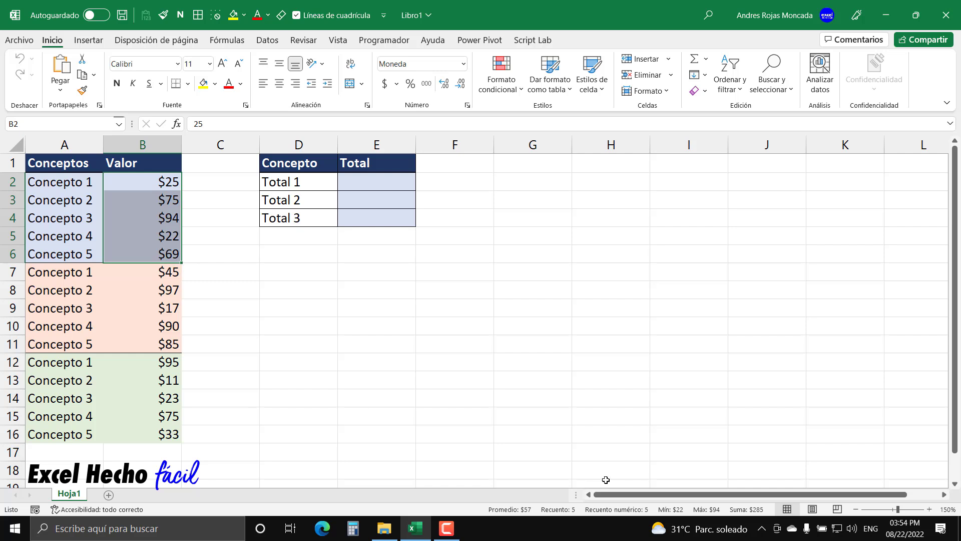
pyautogui.click(452, 186)
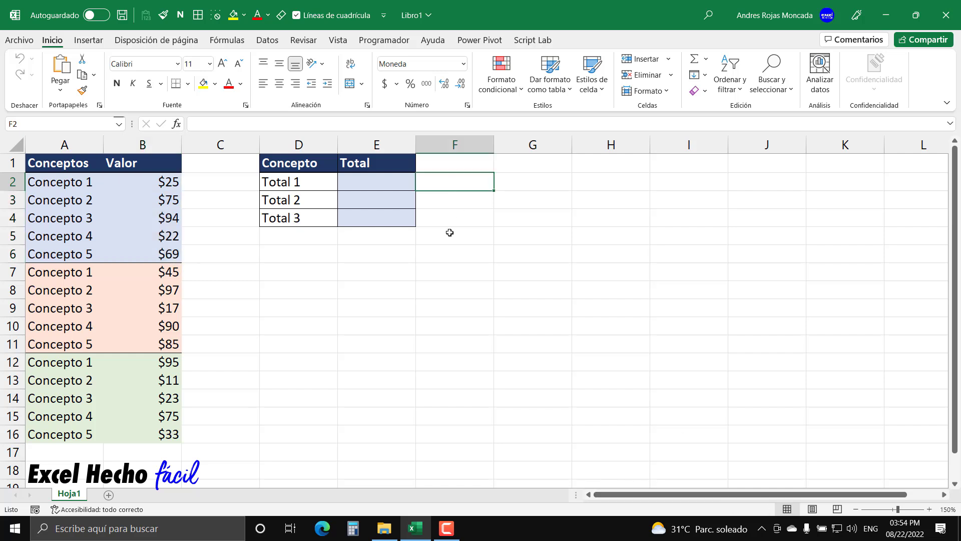
pyautogui.write('$285')
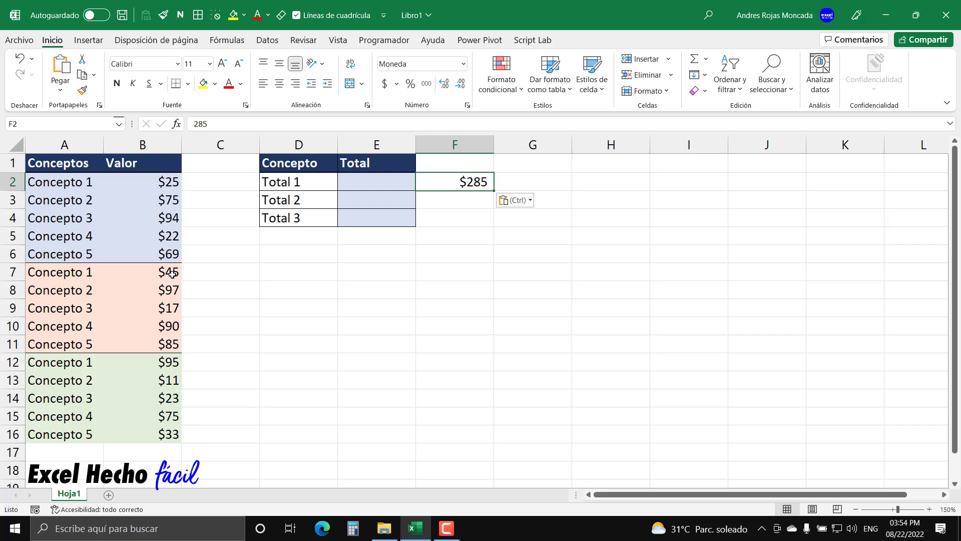
pyautogui.moveTo(172, 274); pyautogui.dragTo(169, 342)
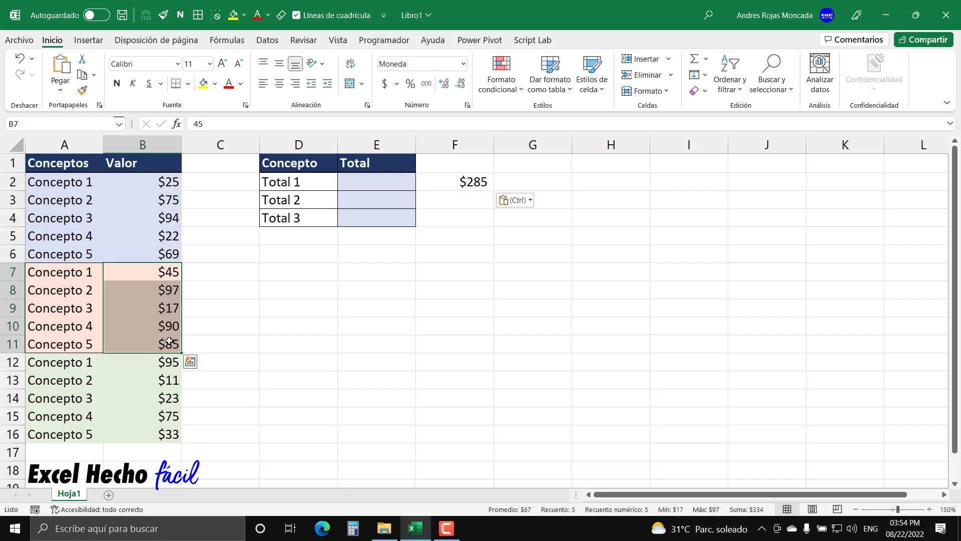
pyautogui.click(755, 510)
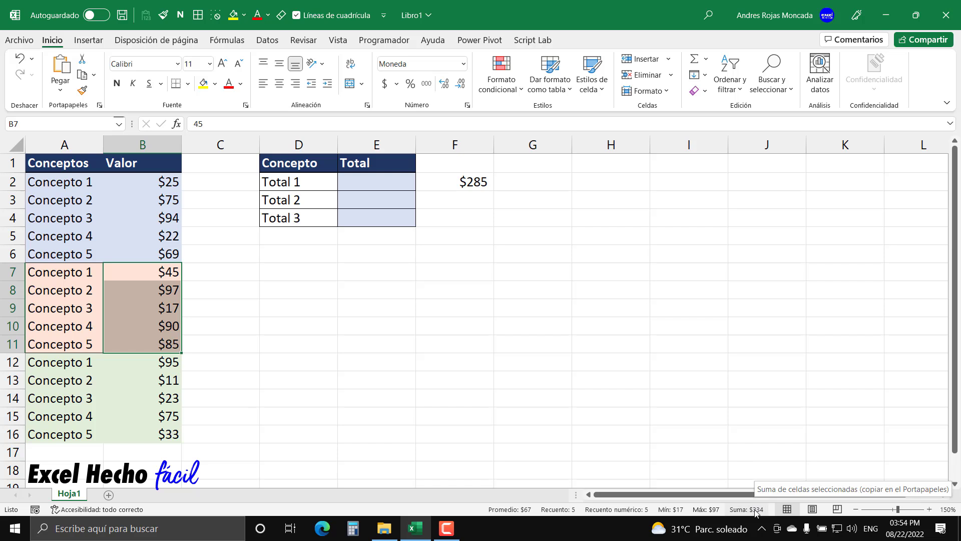
pyautogui.click(467, 202)
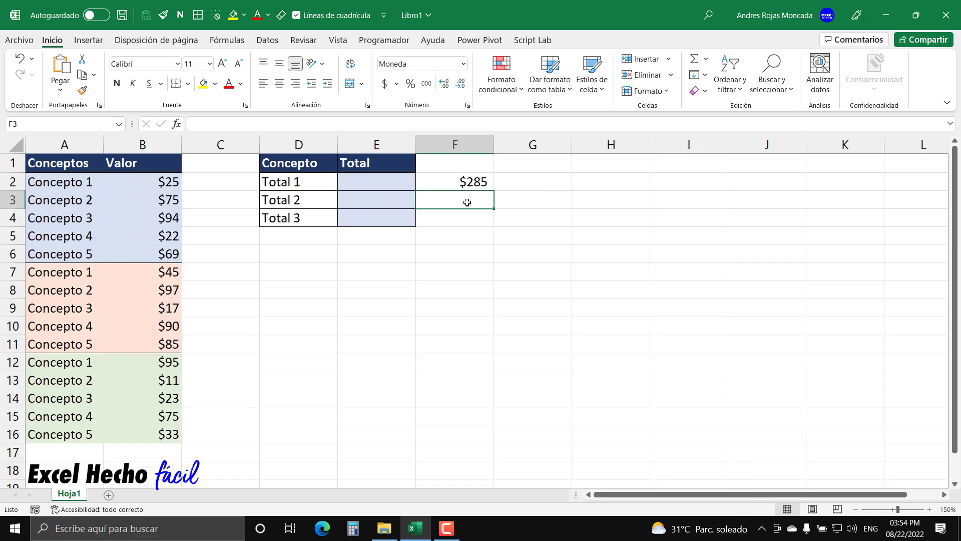
pyautogui.write('$334')
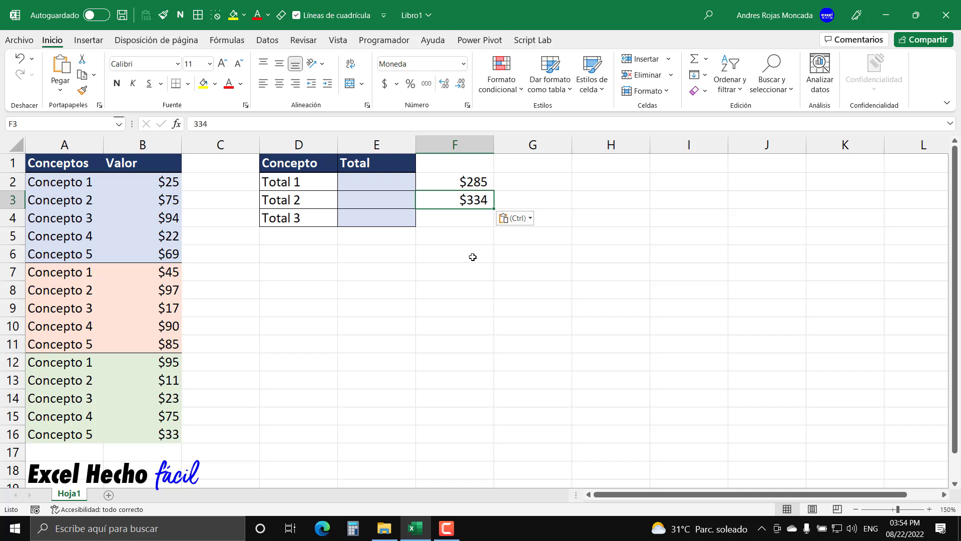
# - Paste the third group's sum $237 into F4 and check the sums in F2:F4
pyautogui.moveTo(172, 365); pyautogui.dragTo(174, 437)
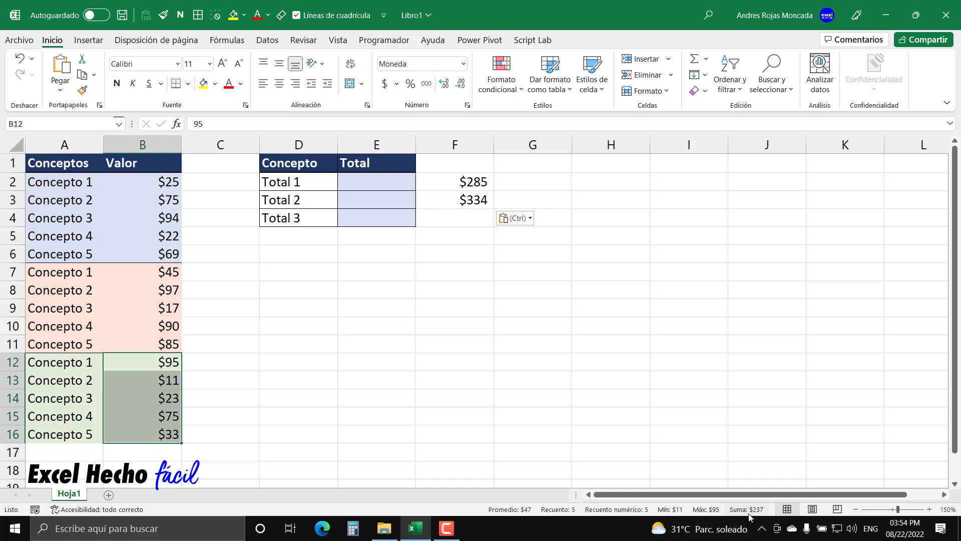
pyautogui.click(482, 219)
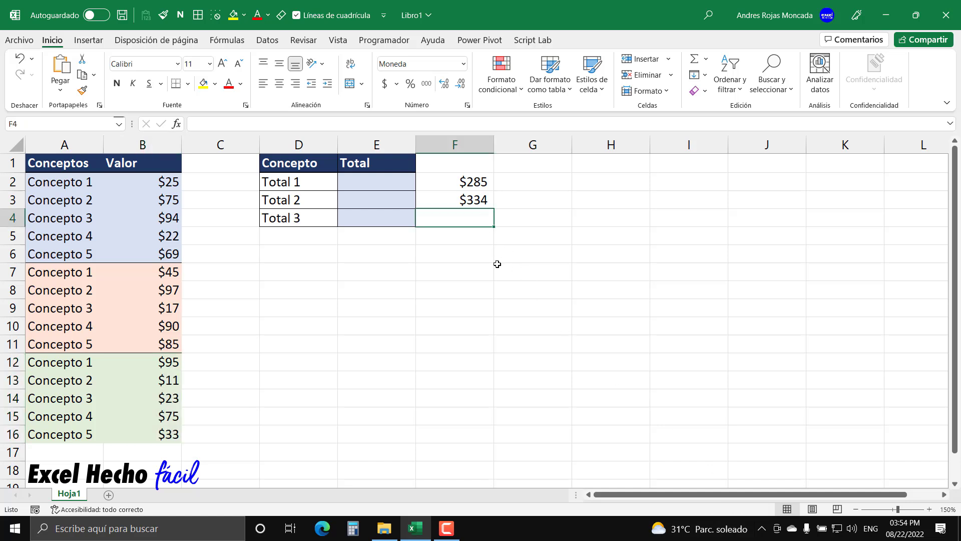
pyautogui.write('237')
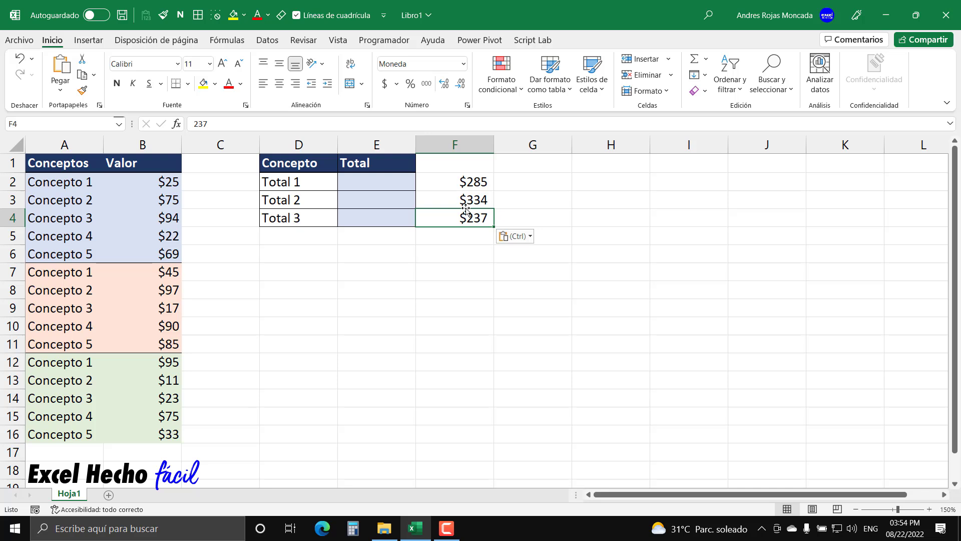
pyautogui.moveTo(464, 182); pyautogui.dragTo(453, 224)
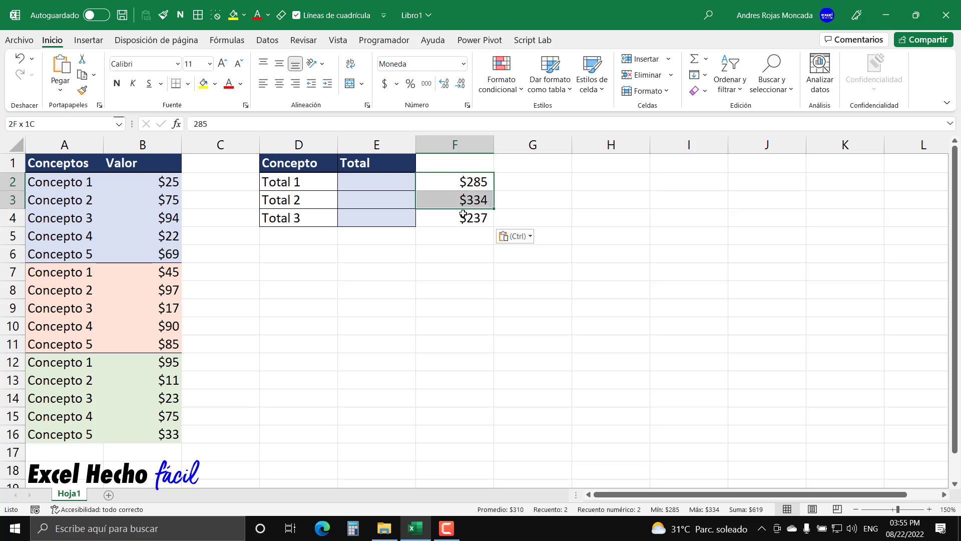
pyautogui.click(393, 184)
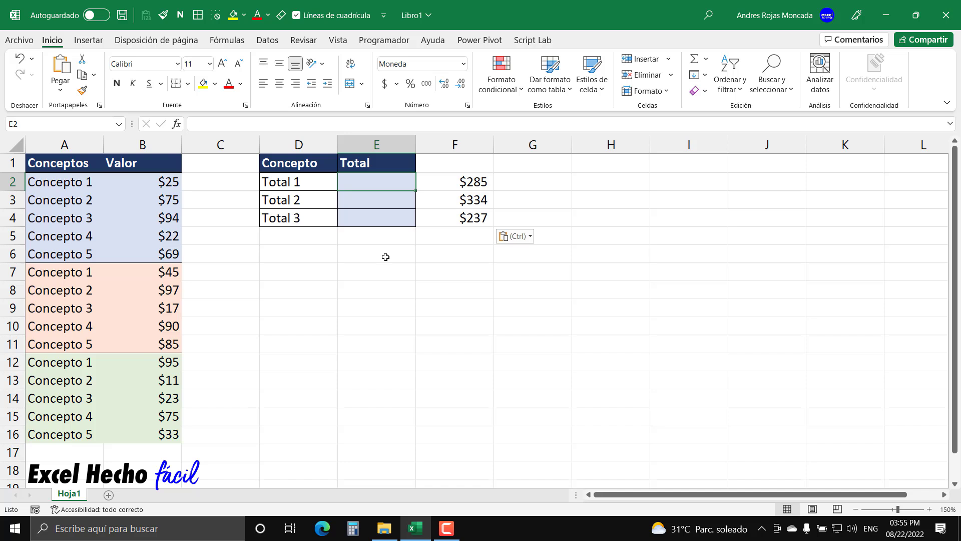
# - Start E2's formula as =DESREF( with cell B2 as the reference argument
pyautogui.write('=')
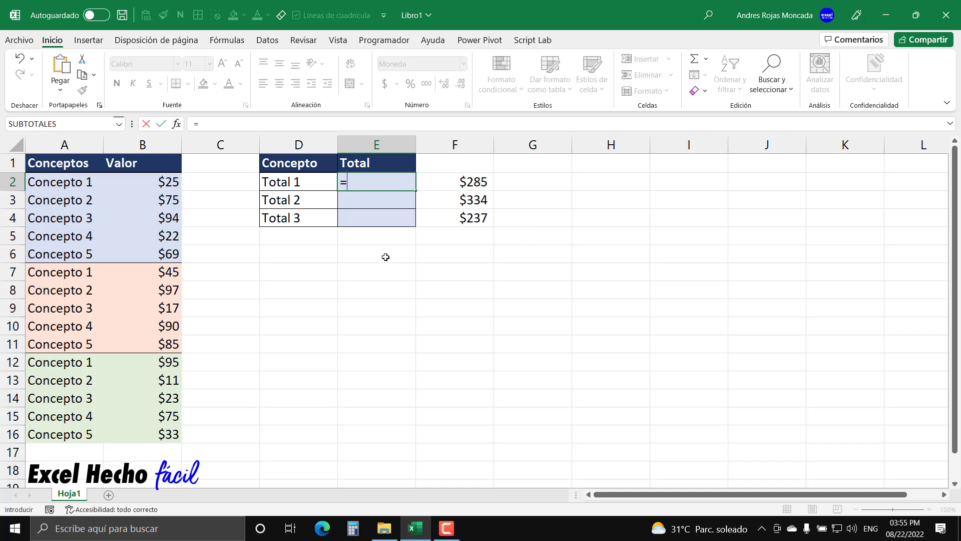
pyautogui.write('desre')
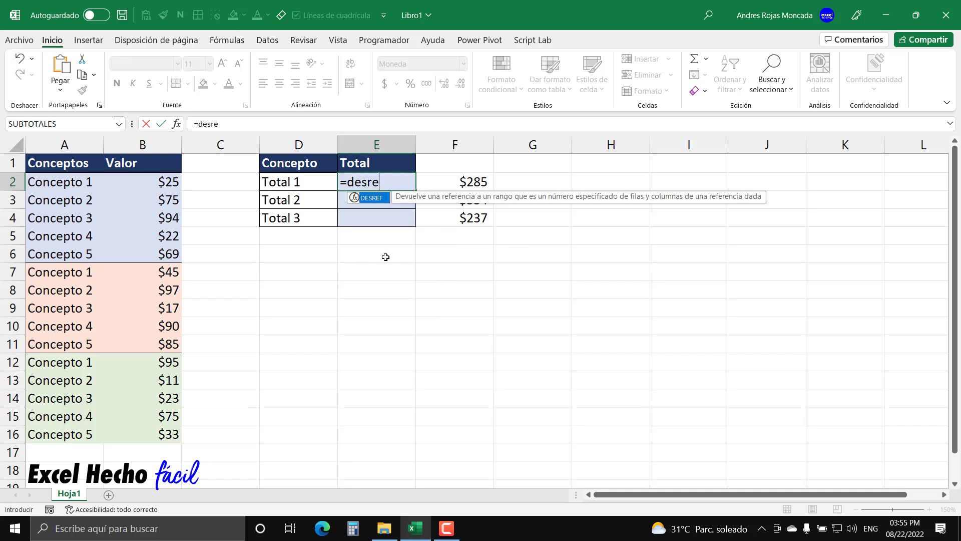
pyautogui.write('f')
pyautogui.press('Tab')
pyautogui.press('BackSpace')
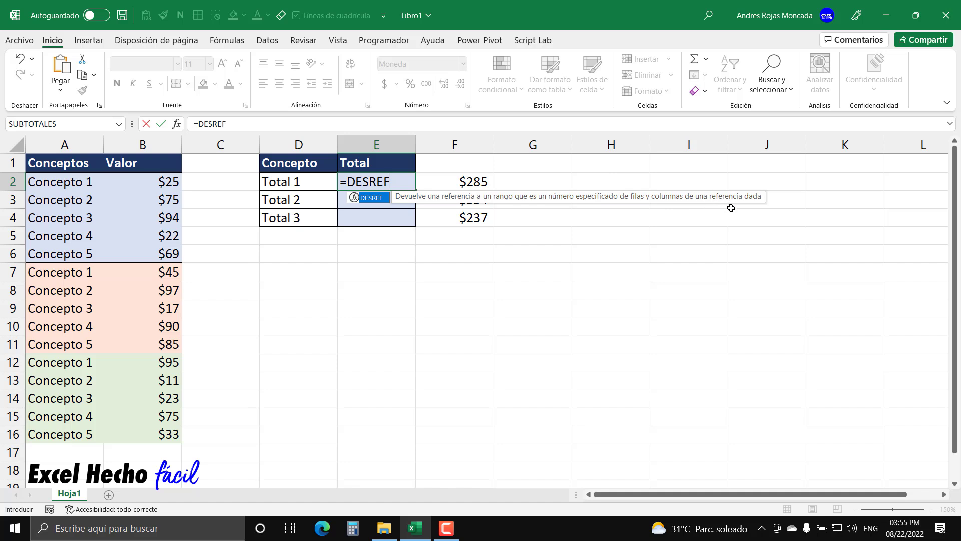
pyautogui.write('(')
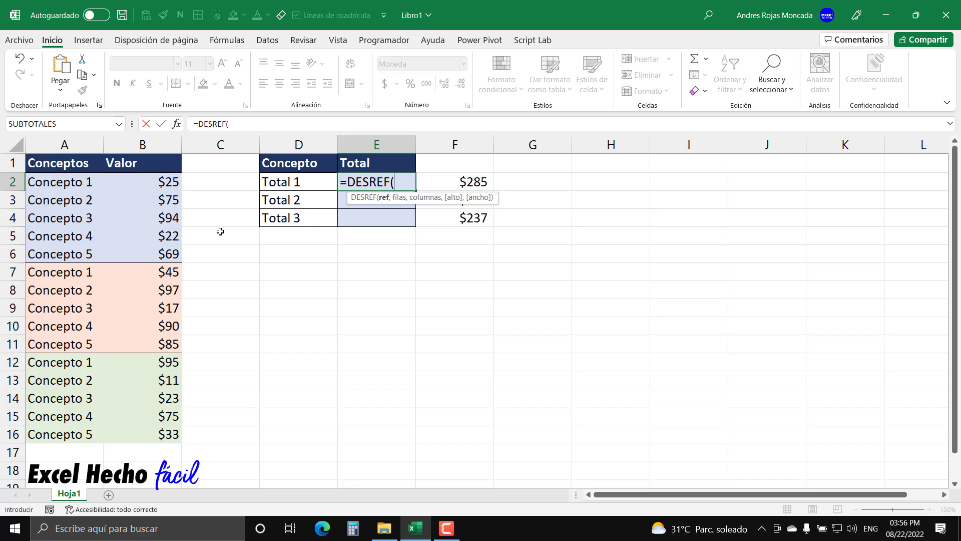
pyautogui.click(167, 182)
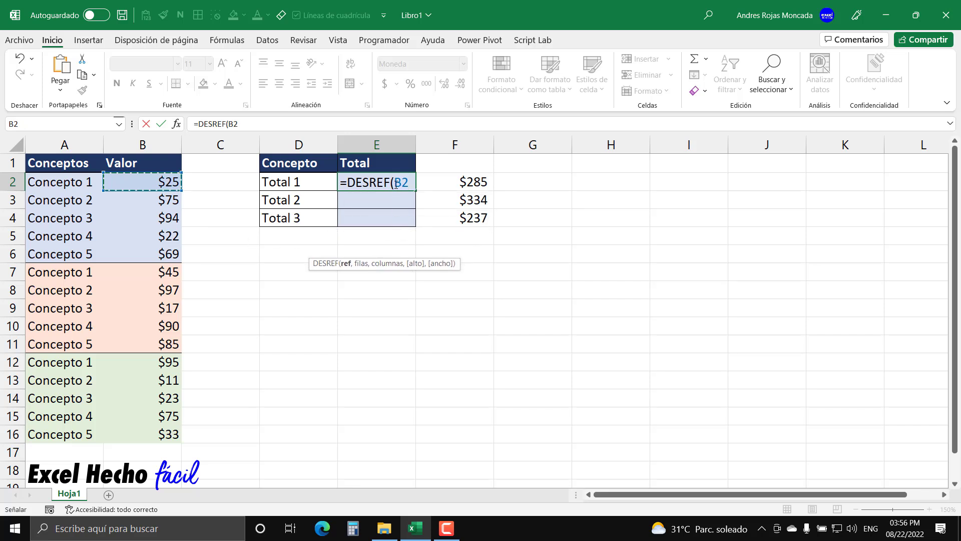
# - Lock the DESREF reference as $B$2 and add a comma for the next argument
pyautogui.click(406, 182)
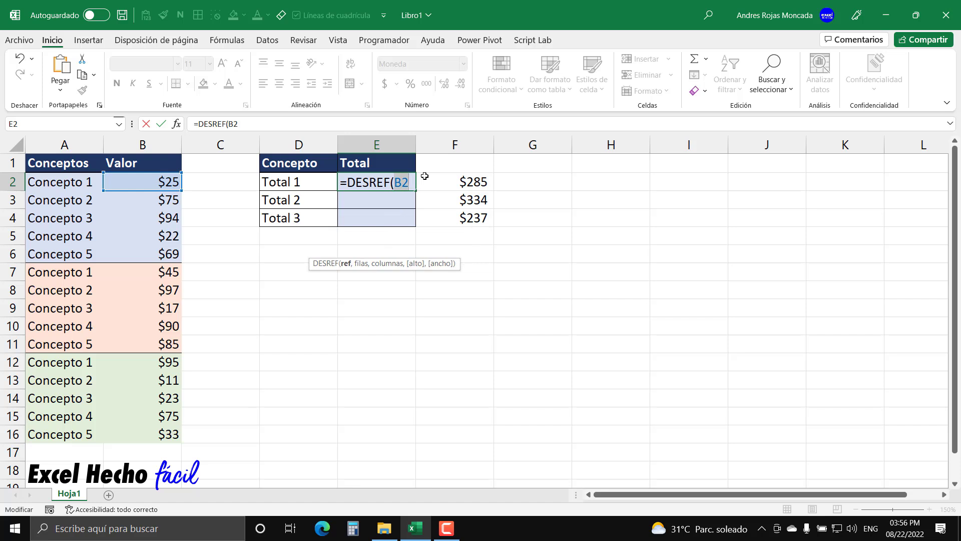
pyautogui.press('F4')
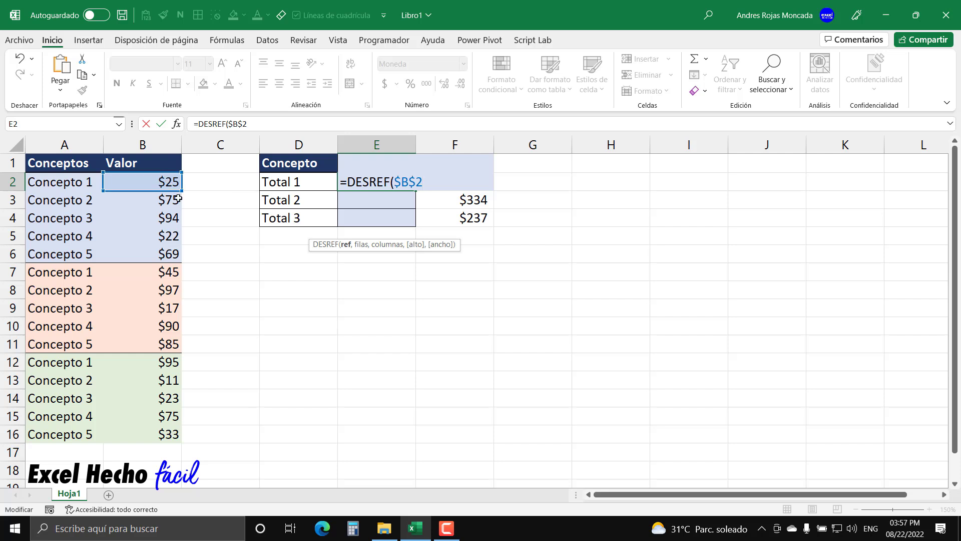
pyautogui.write(',')
pyautogui.click(346, 245)
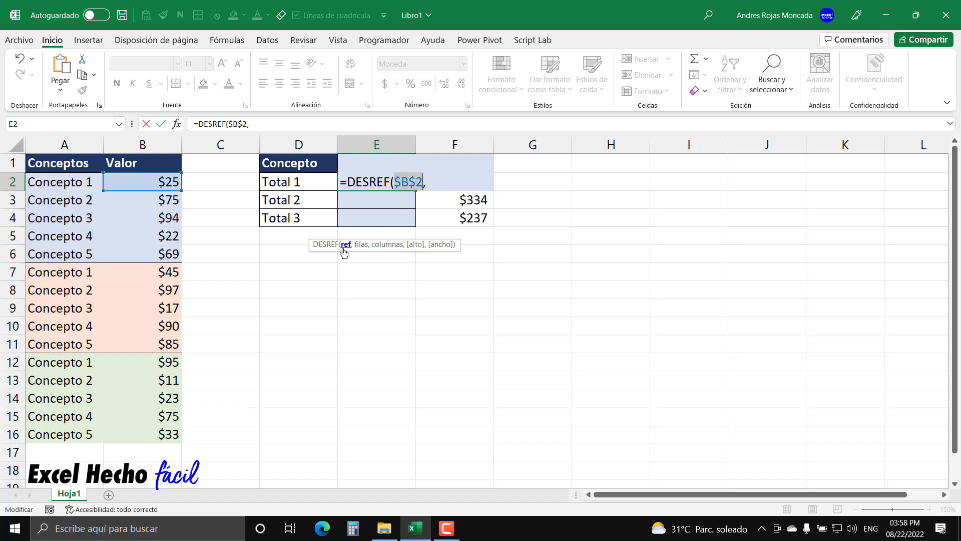
# - Add FILA(E2) after the comma as DESREF's rows argument
pyautogui.click(431, 182)
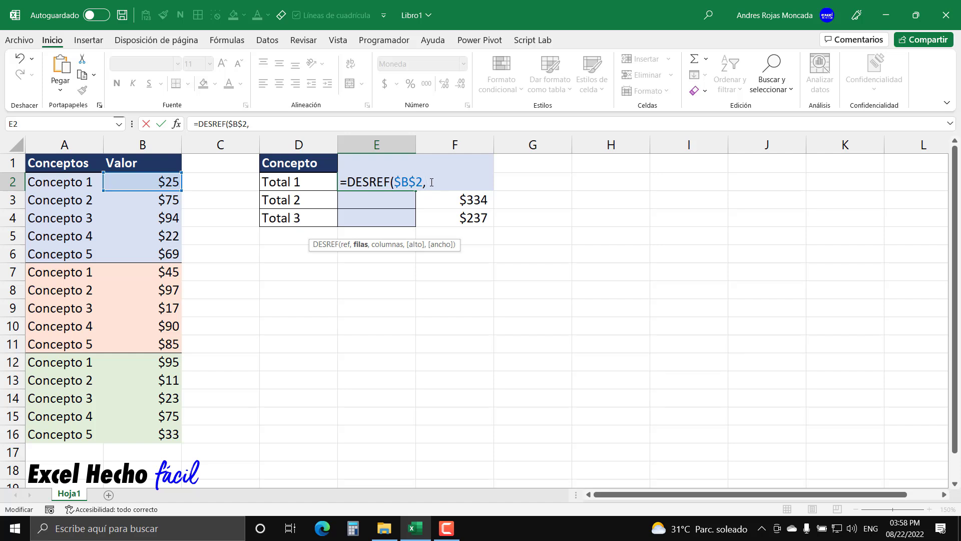
pyautogui.write('fil')
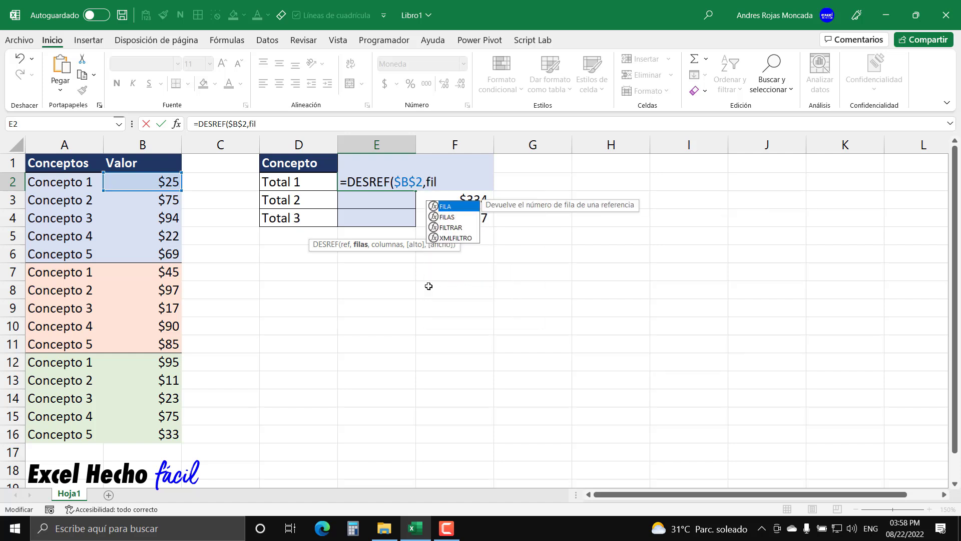
pyautogui.press('Tab')
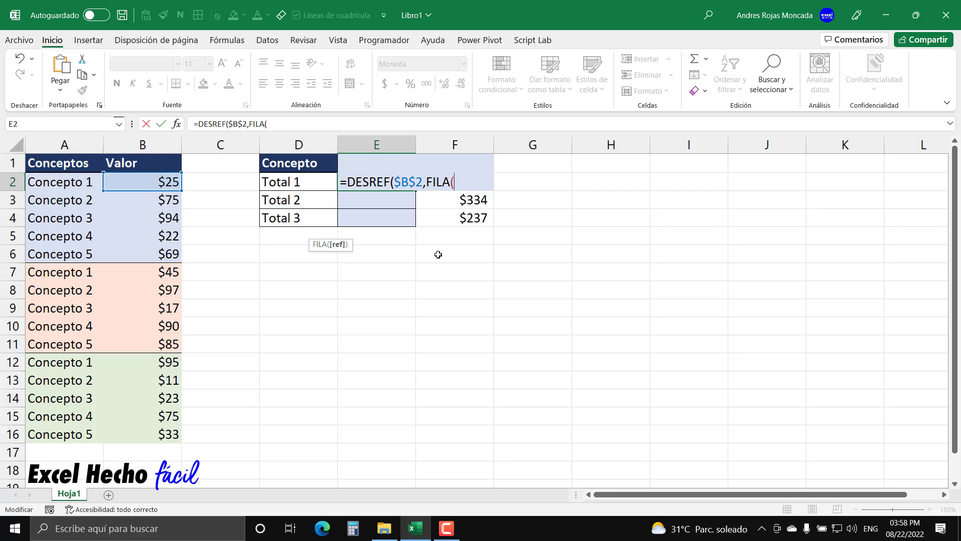
pyautogui.write('E2')
pyautogui.hotkey('shift', 'Left')
pyautogui.hotkey('shift', 'Left')
pyautogui.press('Right')
pyautogui.write(')')
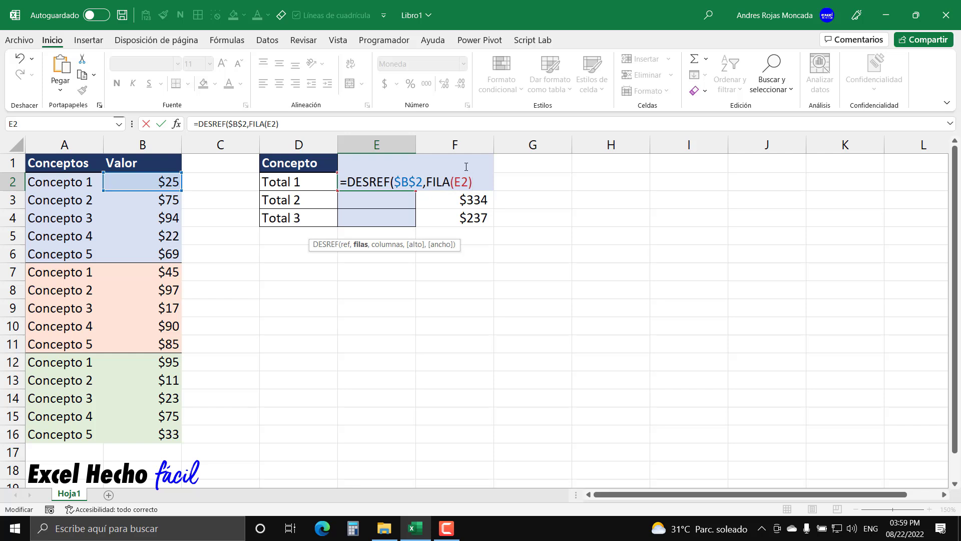
pyautogui.moveTo(465, 172); pyautogui.dragTo(464, 102)
pyautogui.moveTo(472, 181); pyautogui.dragTo(430, 183)
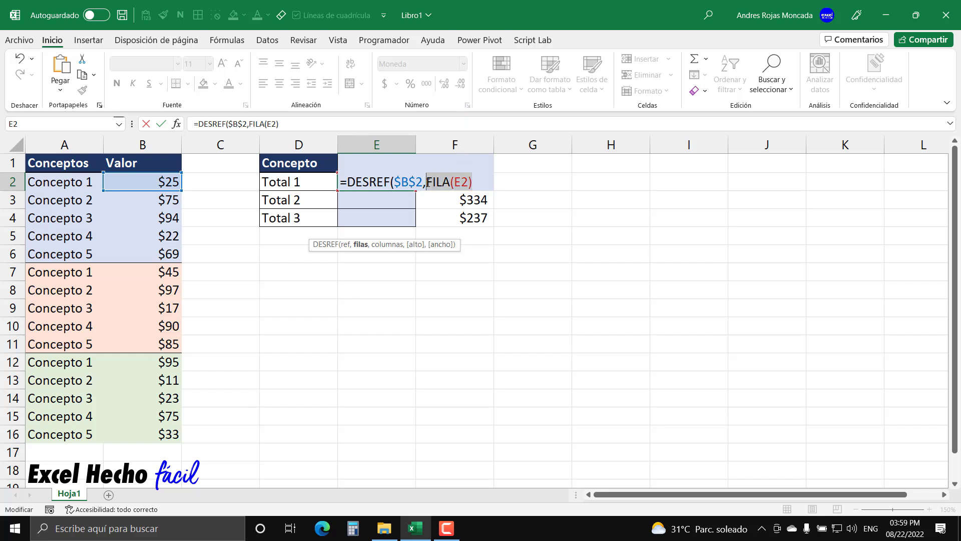
pyautogui.press('F9')
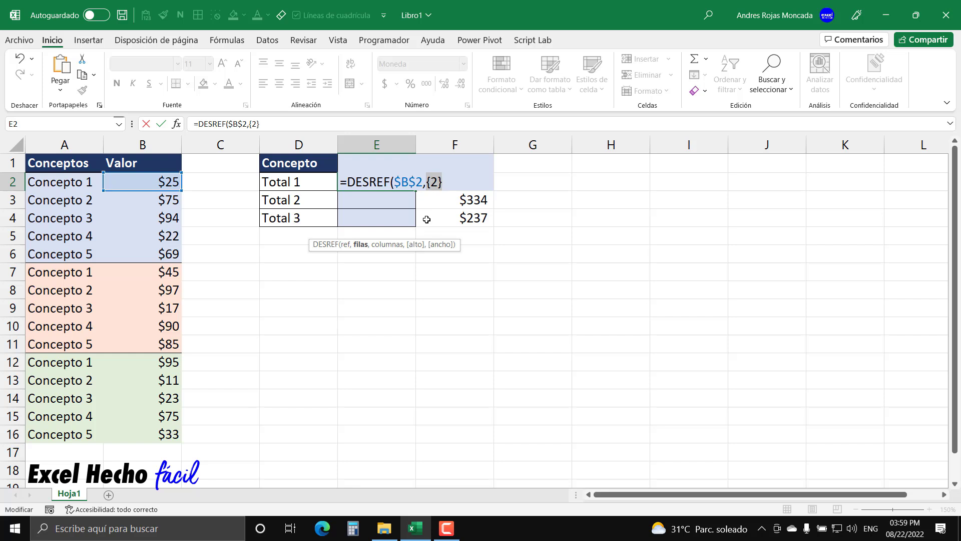
pyautogui.write('FILA(E2)')
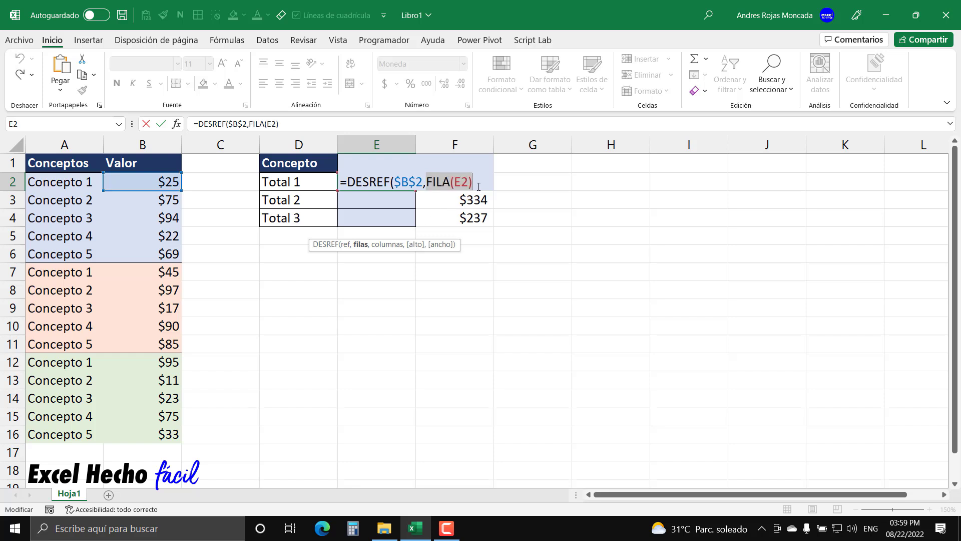
pyautogui.write('-')
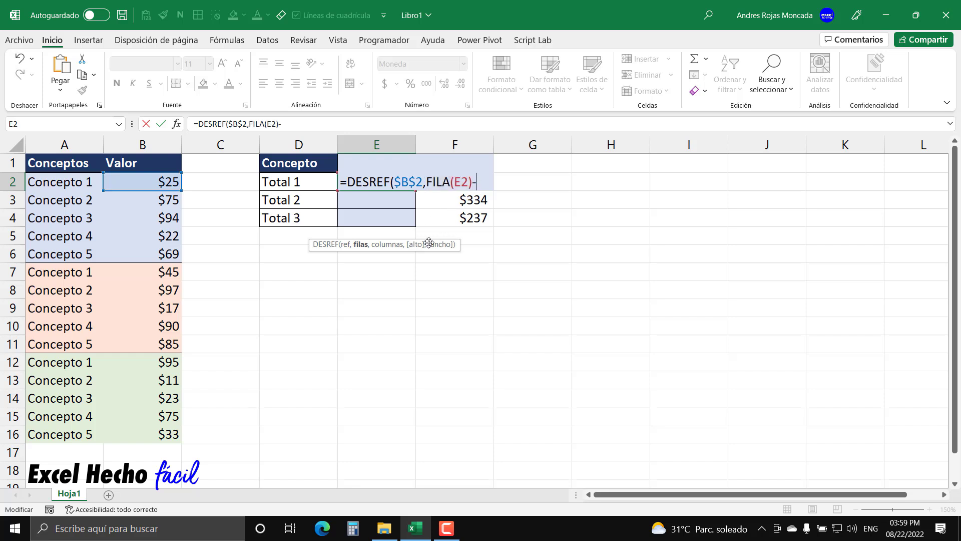
pyautogui.write('fil')
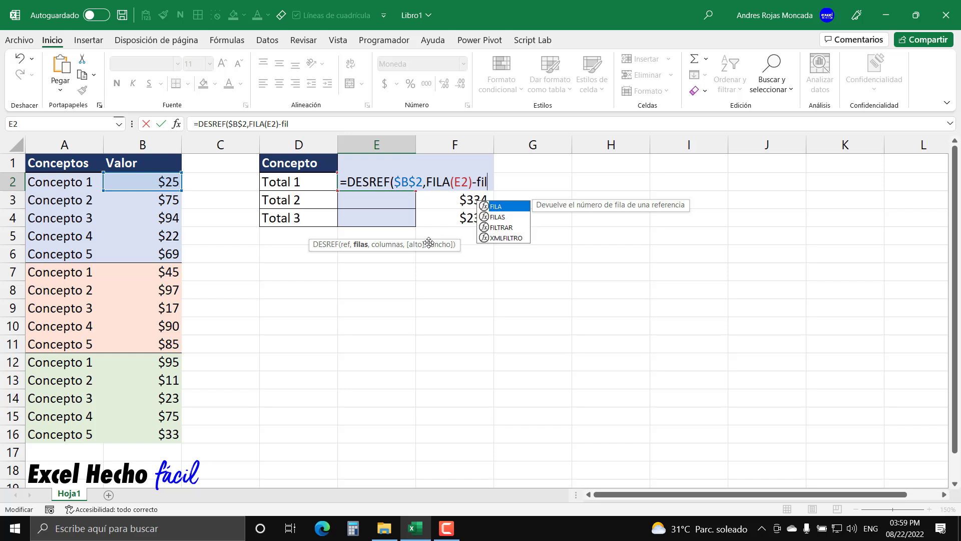
# - Complete the subtracted FILA call with the E2 reference and a closing parenthesis
pyautogui.press('Tab')
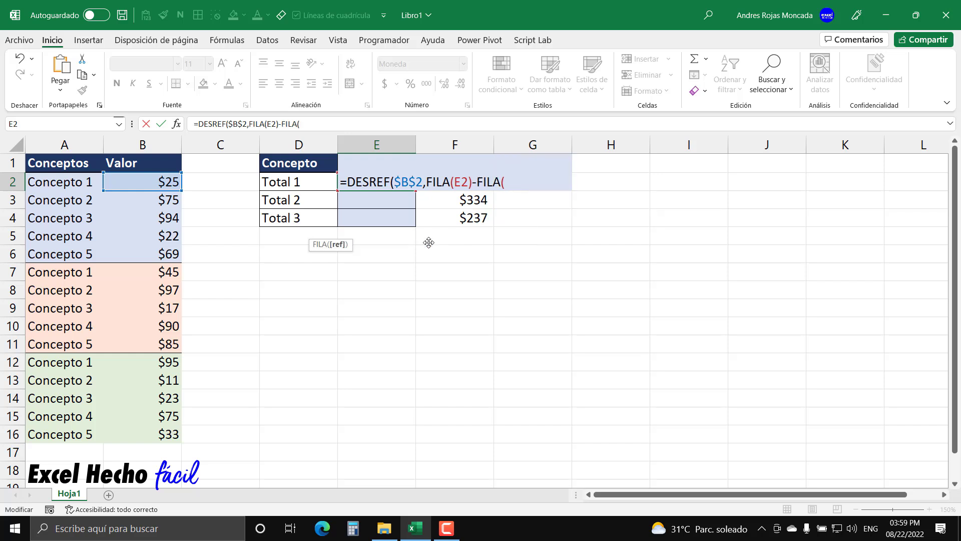
pyautogui.write('E')
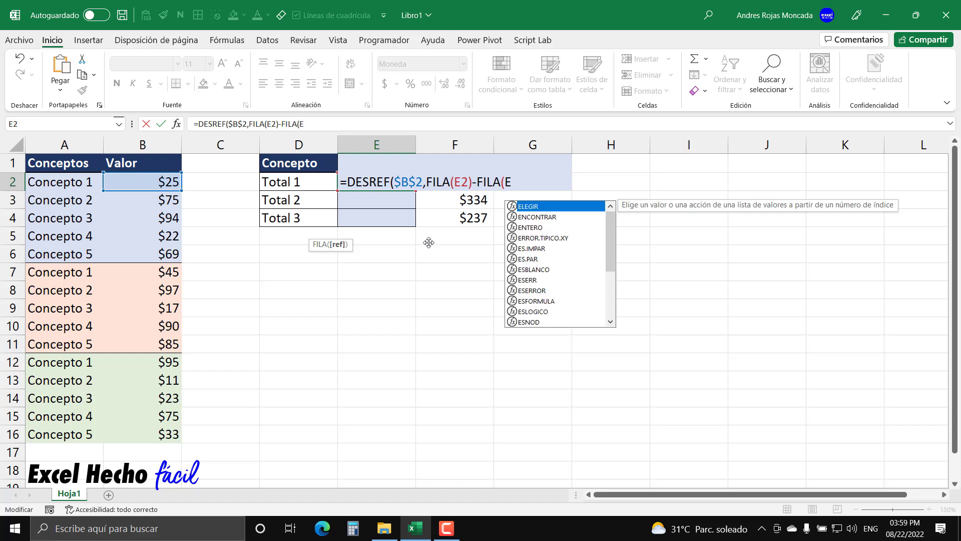
pyautogui.write('2')
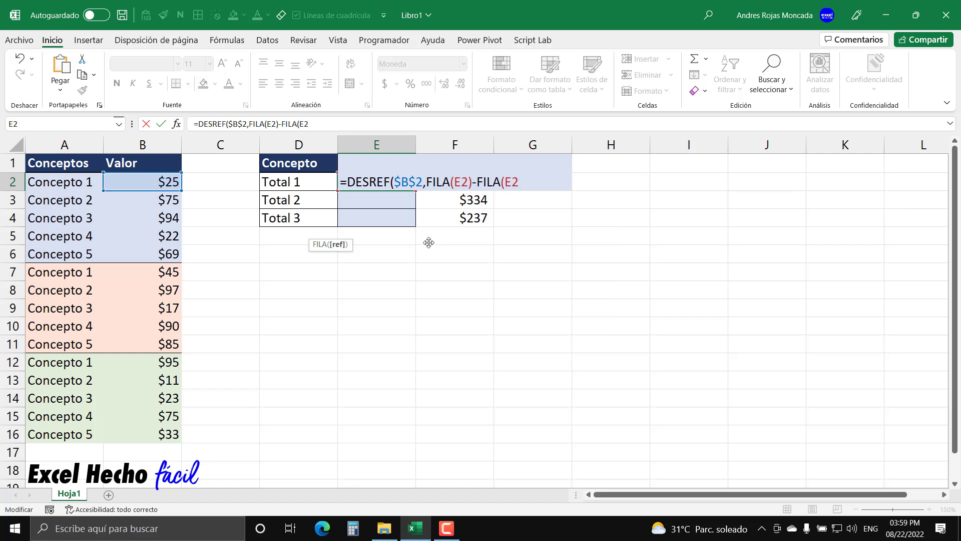
pyautogui.write(')')
# - Make the second FILA reference absolute as $E$2, cycling past E$2 and back
pyautogui.click(510, 182)
pyautogui.moveTo(511, 182); pyautogui.dragTo(519, 181)
pyautogui.press('F4')
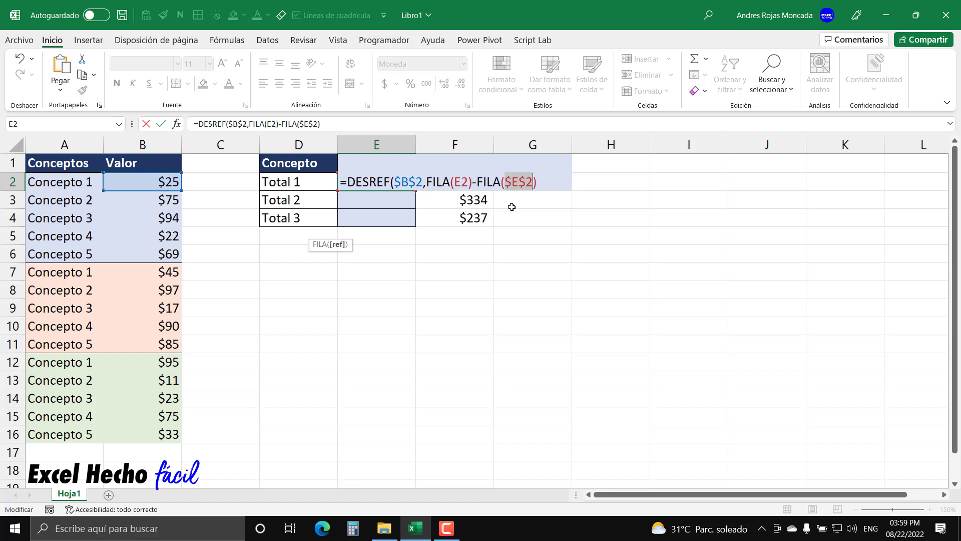
pyautogui.press('F4')
pyautogui.press('F4')
pyautogui.press('F4')
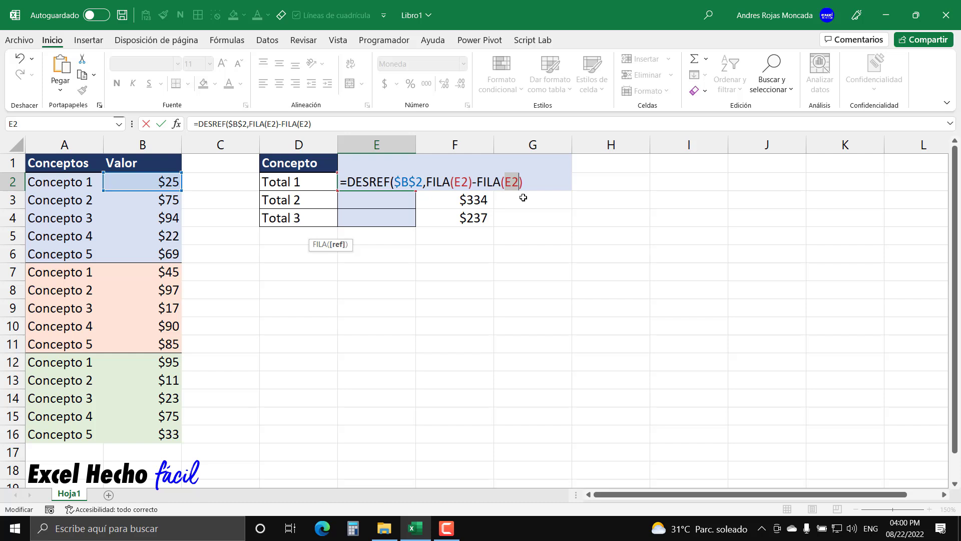
pyautogui.press('F4')
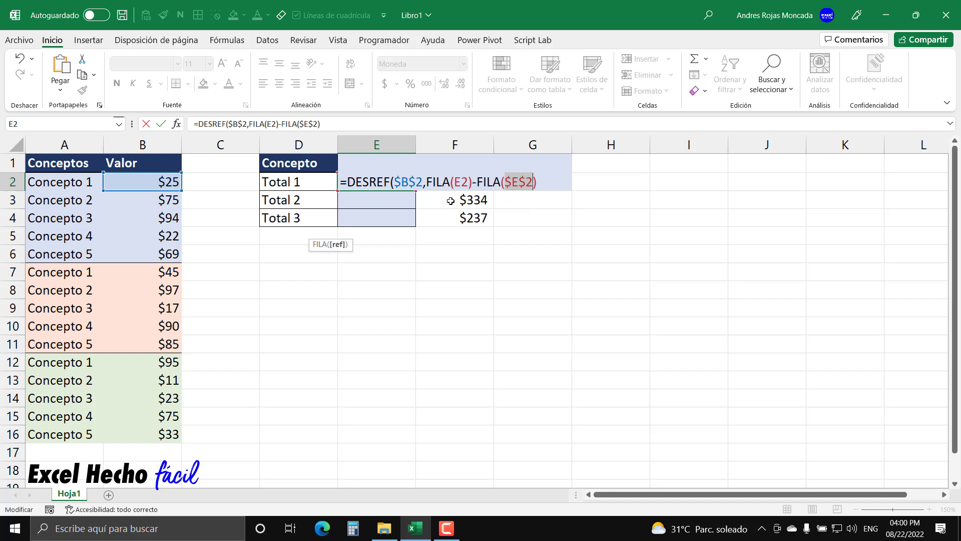
# - Test the offset with E3, evaluating FILA(E3)-FILA($E$2) with F9, then undo
pyautogui.doubleClick(461, 182)
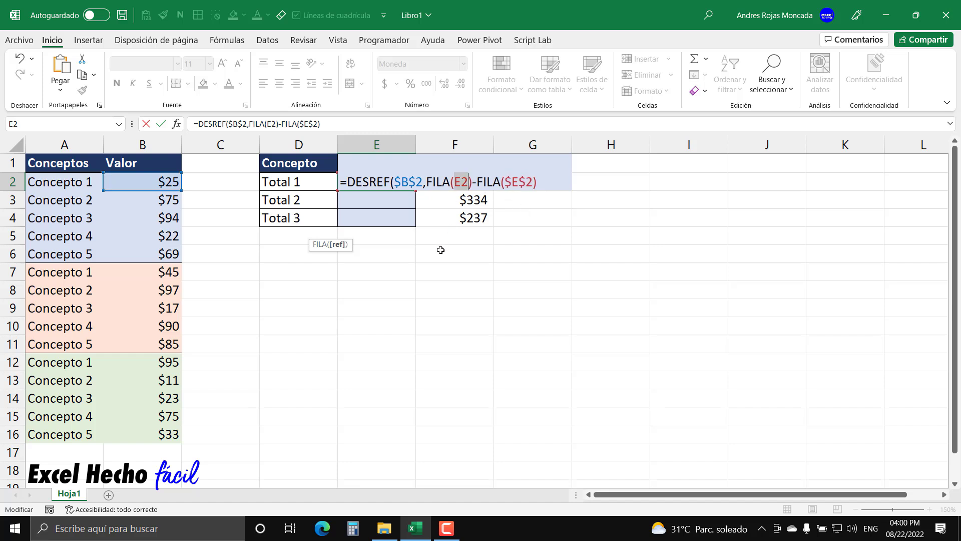
pyautogui.press('Right')
pyautogui.hotkey('shift', 'Left')
pyautogui.write('3')
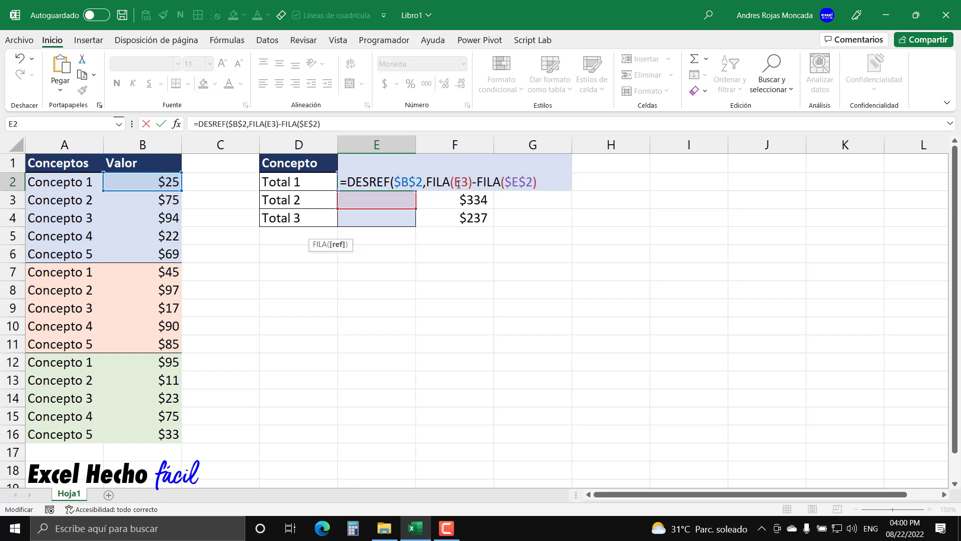
pyautogui.moveTo(462, 184); pyautogui.dragTo(468, 183)
pyautogui.moveTo(533, 181); pyautogui.dragTo(441, 167)
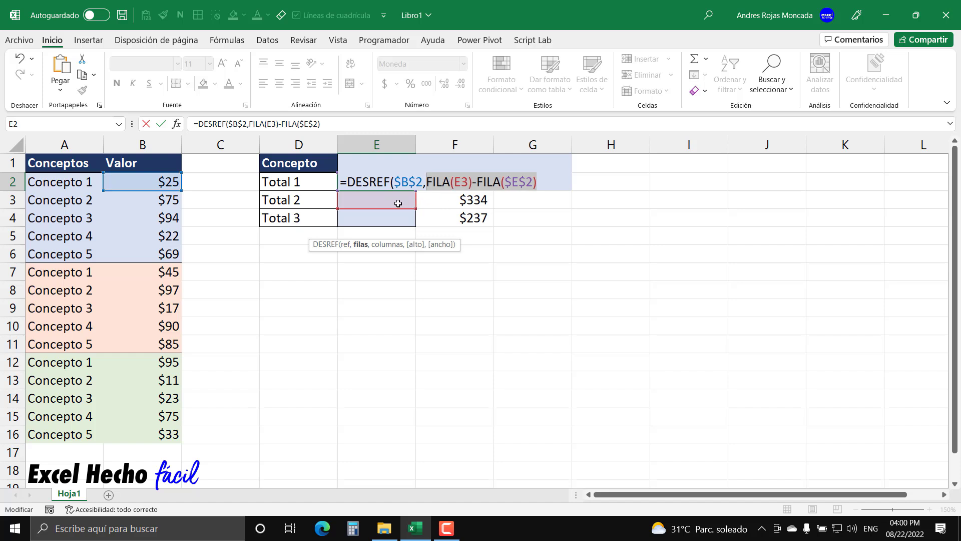
pyautogui.press('F9')
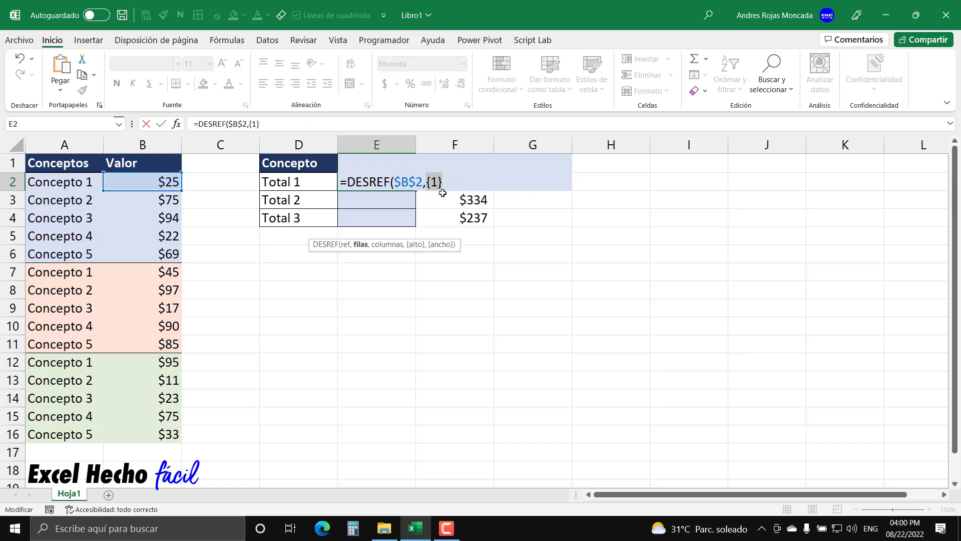
pyautogui.hotkey('ctrl', 'z')
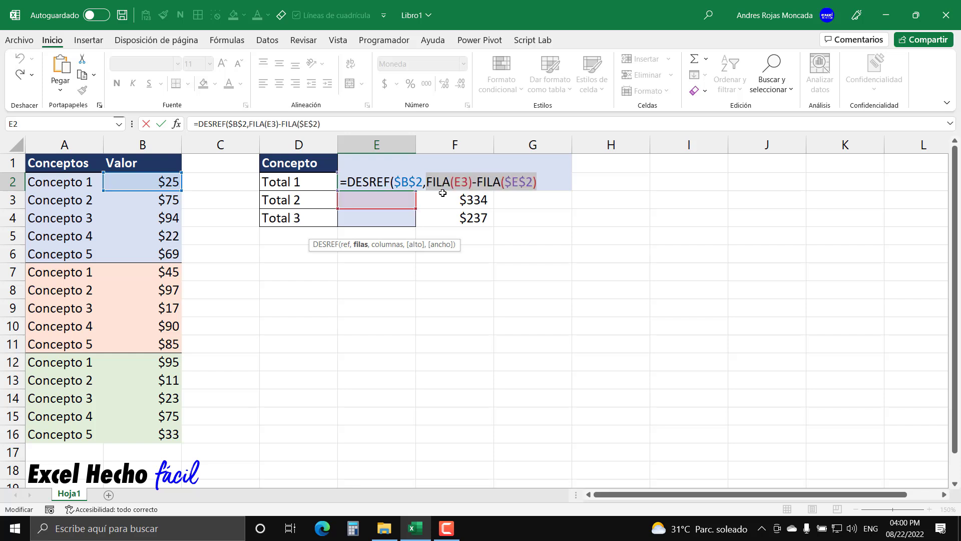
# - Restore FILA(E2), preview the row offset with F9, and insert an opening parenthesis before it
pyautogui.click(464, 183)
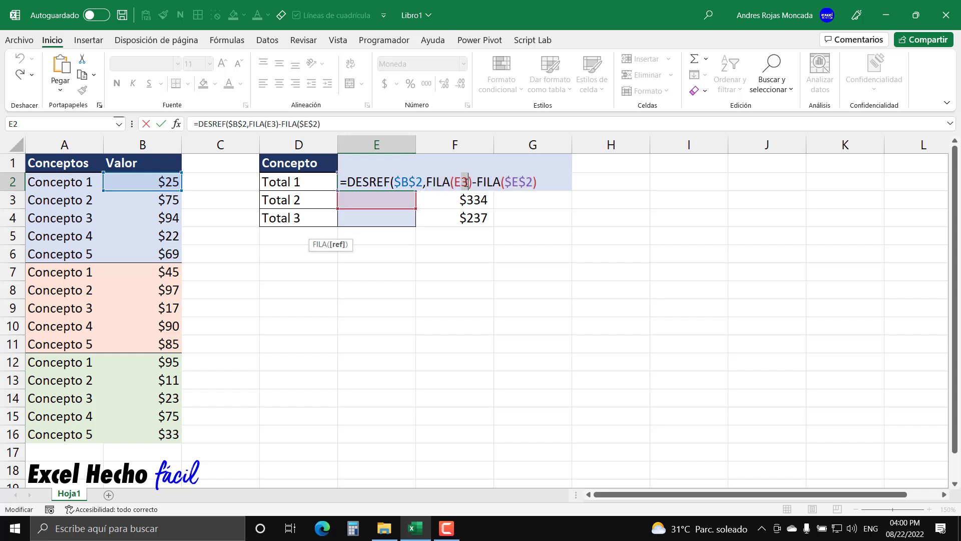
pyautogui.write('2')
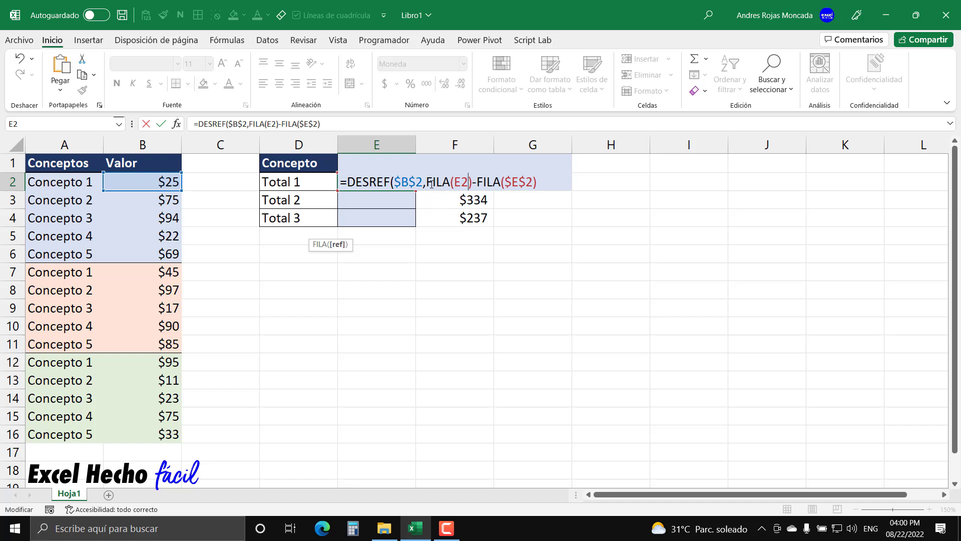
pyautogui.moveTo(426, 182); pyautogui.dragTo(540, 182)
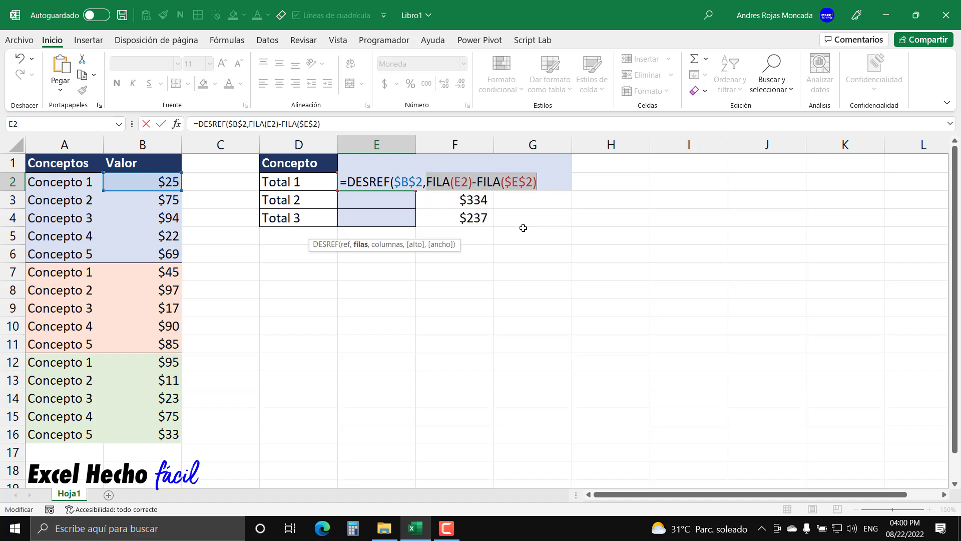
pyautogui.press('F9')
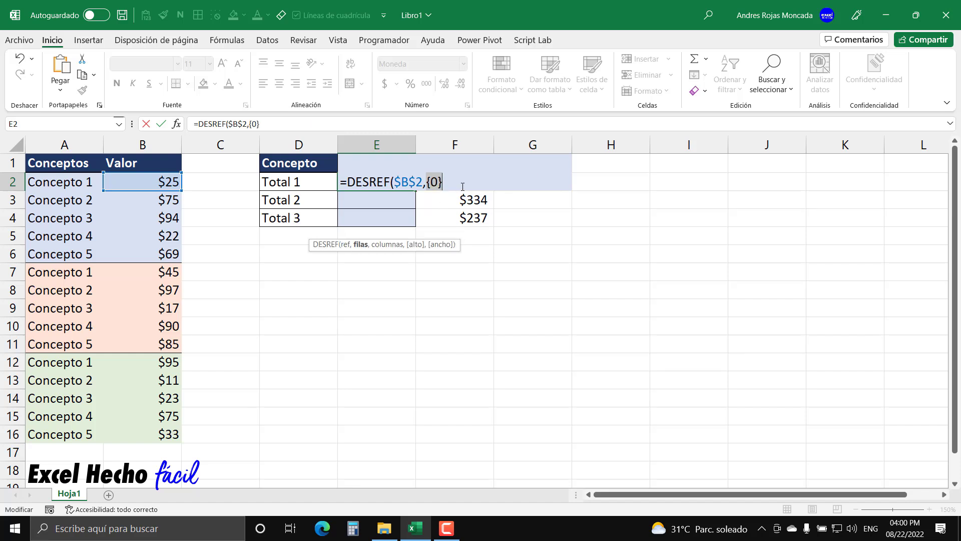
pyautogui.hotkey('ctrl', 'z')
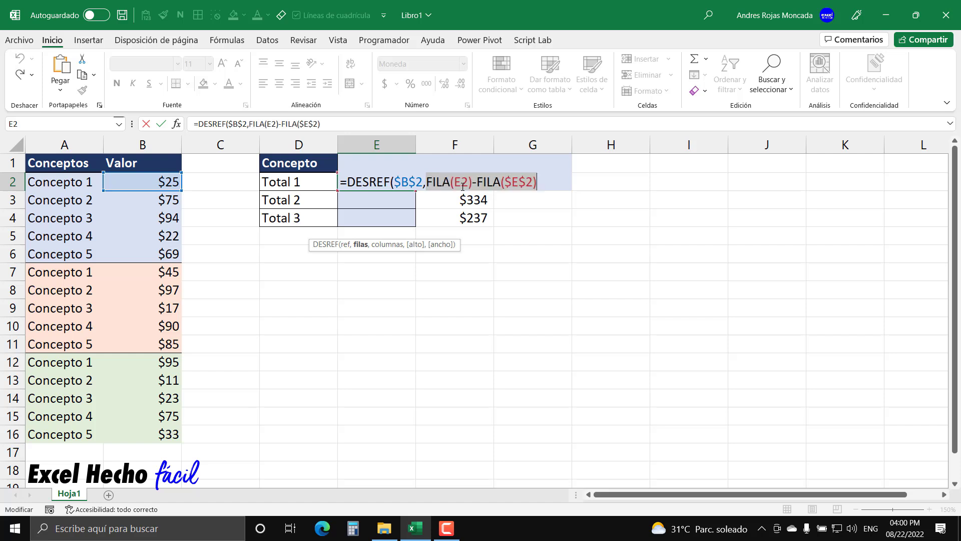
pyautogui.click(429, 181)
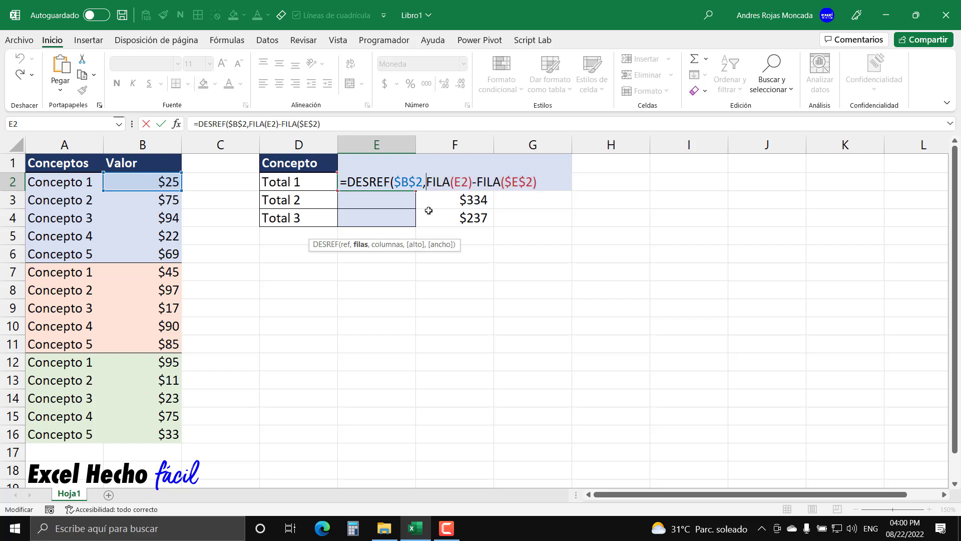
pyautogui.write('(')
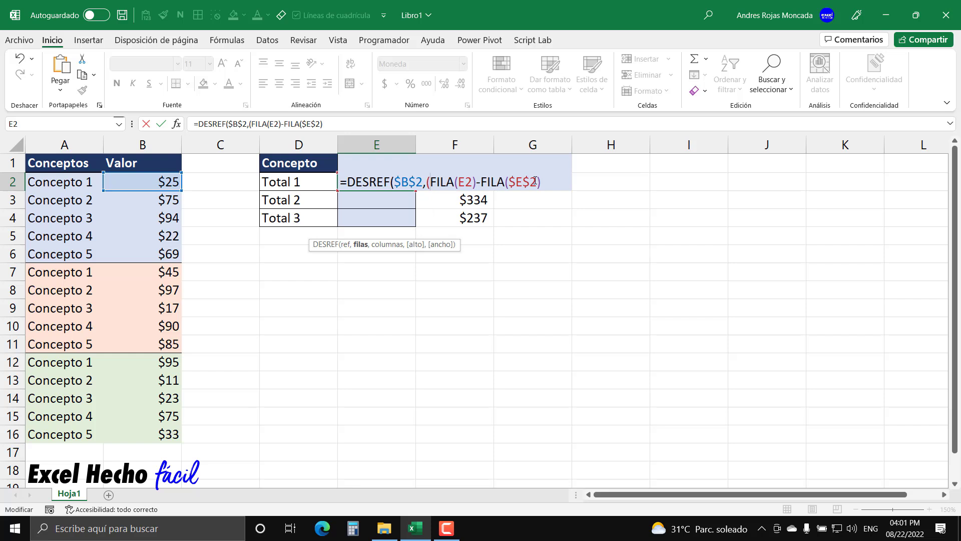
# - Close the row offset with )*5, check that it evaluates to {0}, then select FILA's row number
pyautogui.click(545, 182)
pyautogui.write(')')
pyautogui.write('*')
pyautogui.write('5')
pyautogui.click(361, 244)
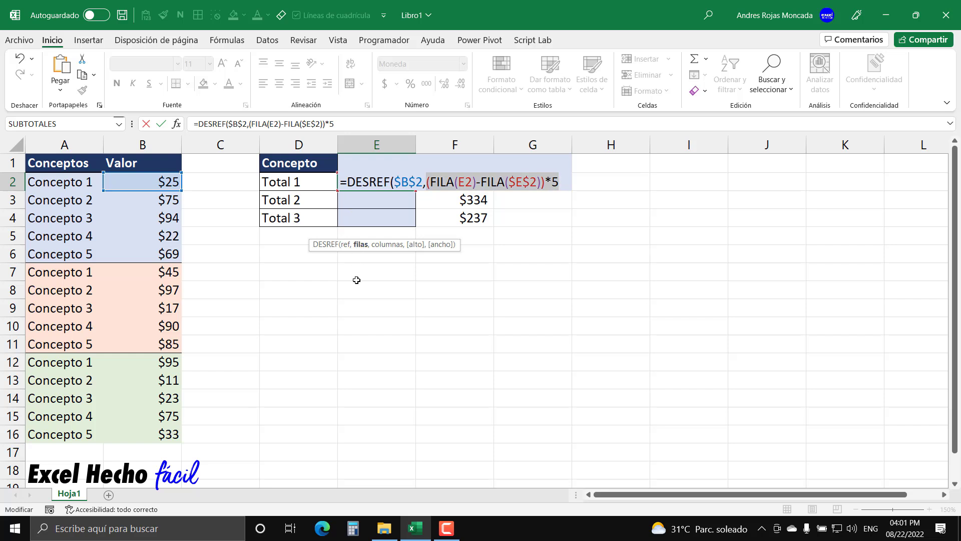
pyautogui.press('F9')
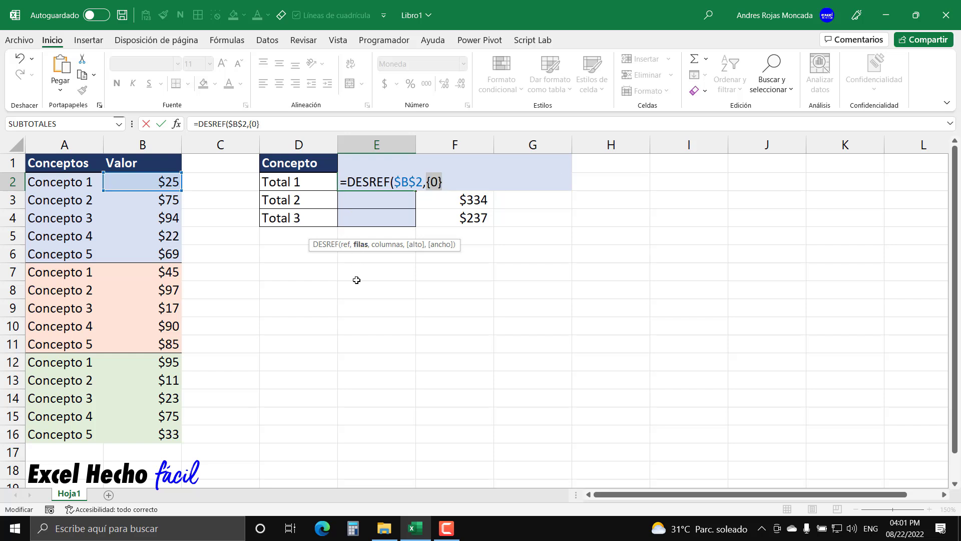
pyautogui.hotkey('ctrl', 'z')
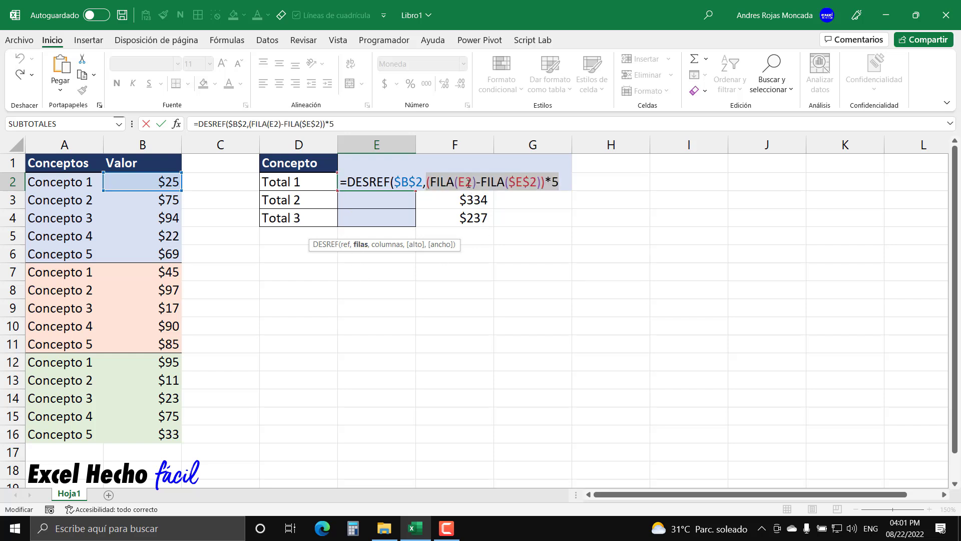
pyautogui.click(471, 182)
# - Switch the test reference to E3 and confirm the offset evaluates to 1, then 5 with *5
pyautogui.write('3')
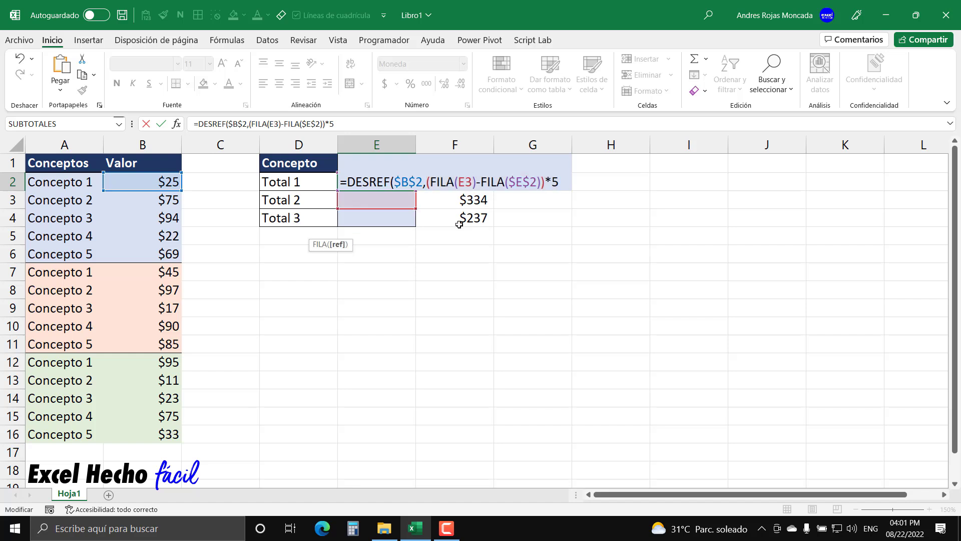
pyautogui.moveTo(426, 182); pyautogui.dragTo(542, 184)
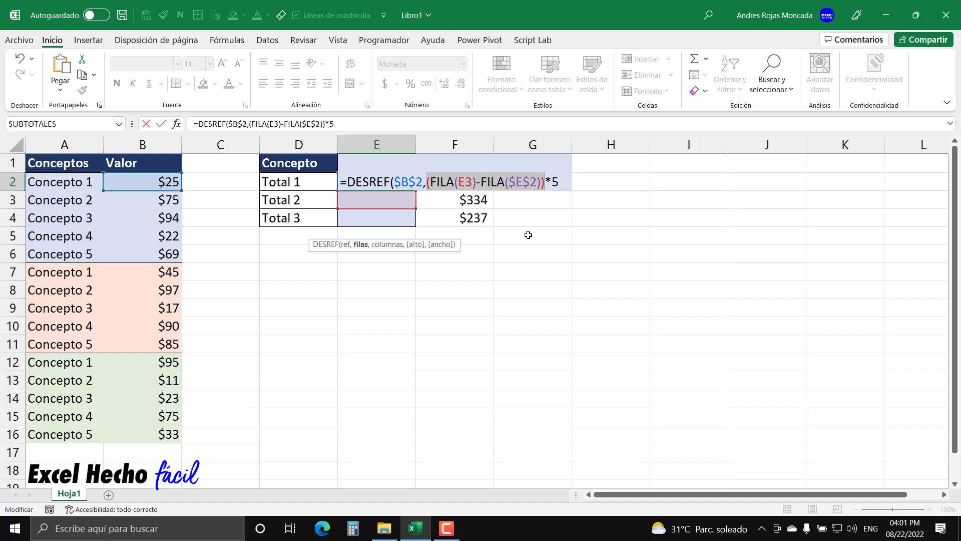
pyautogui.press('F9')
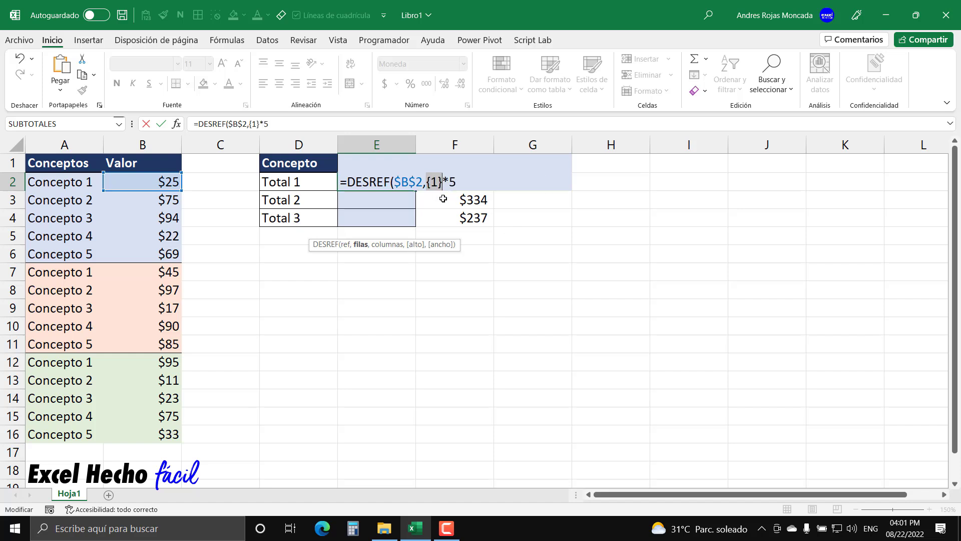
pyautogui.hotkey('ctrl', 'z')
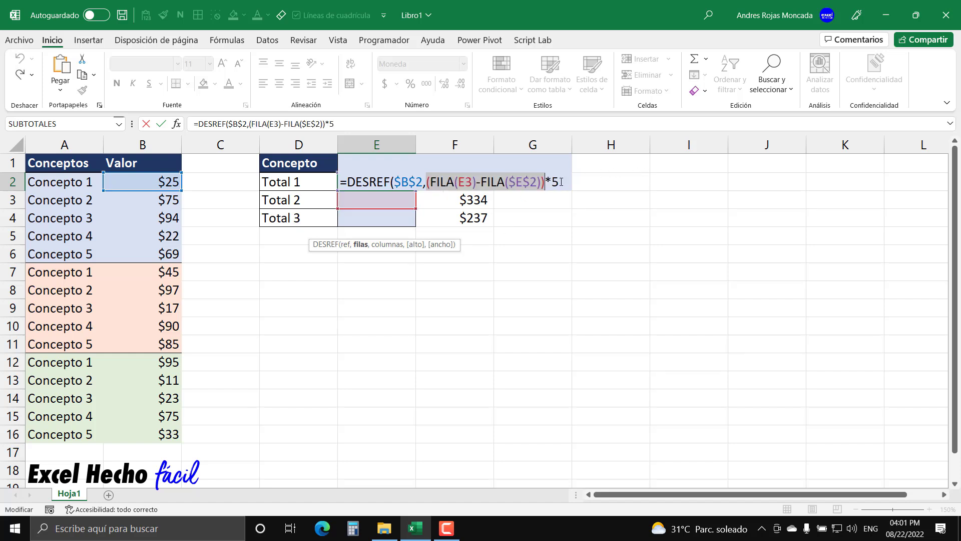
pyautogui.moveTo(561, 181); pyautogui.dragTo(426, 181)
pyautogui.press('F9')
pyautogui.hotkey('ctrl', 'z')
# - Change the test reference to E4 and confirm the multiplied offset evaluates to 10
pyautogui.click(468, 183)
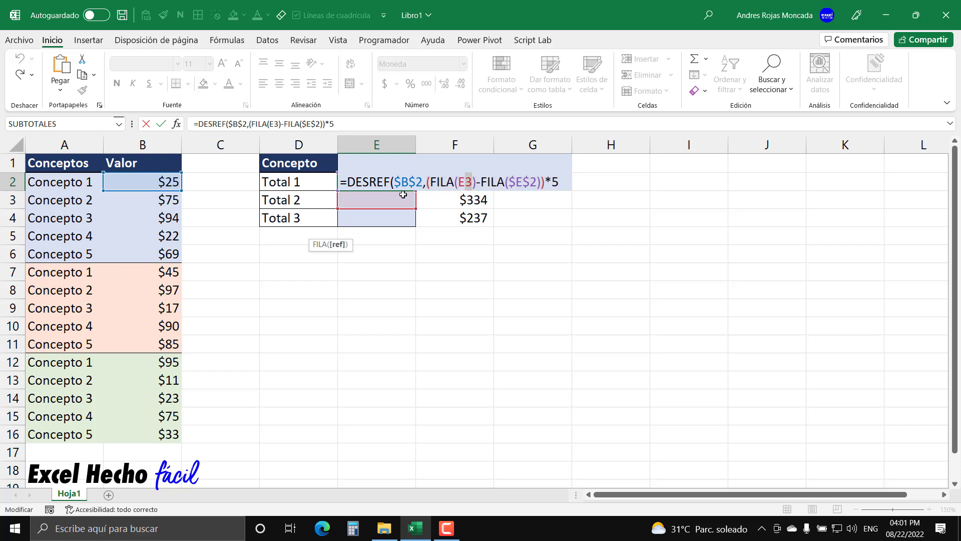
pyautogui.click(390, 217)
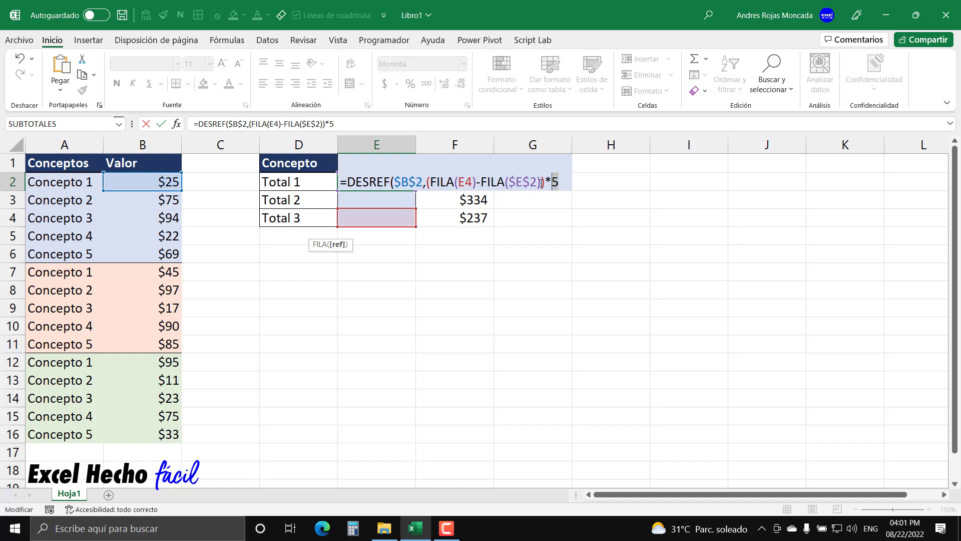
pyautogui.moveTo(559, 182); pyautogui.dragTo(426, 181)
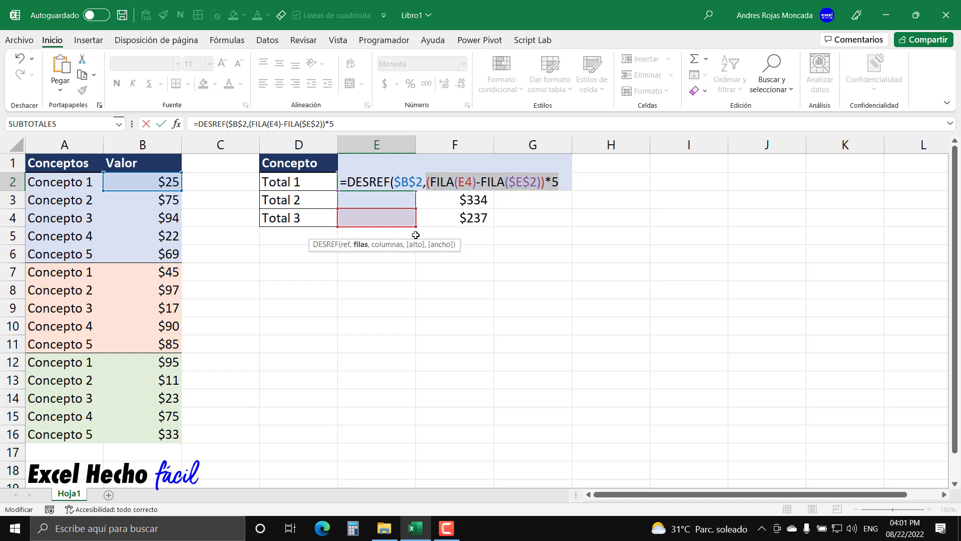
pyautogui.press('F9')
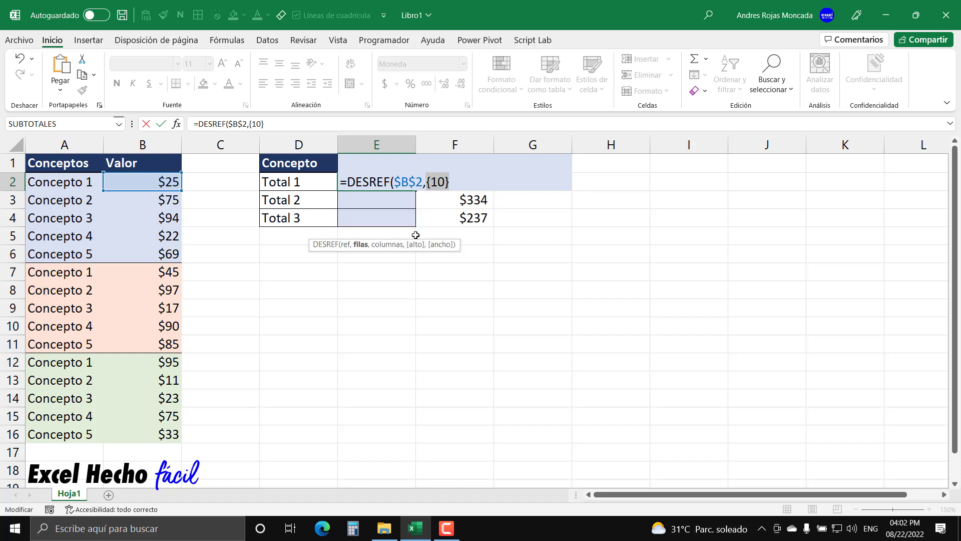
pyautogui.hotkey('ctrl', 'z')
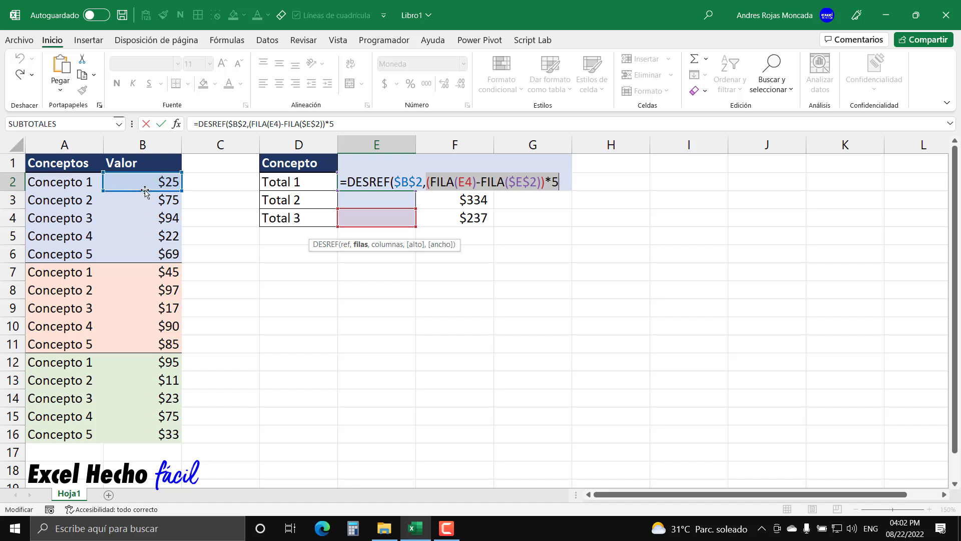
pyautogui.click(345, 245)
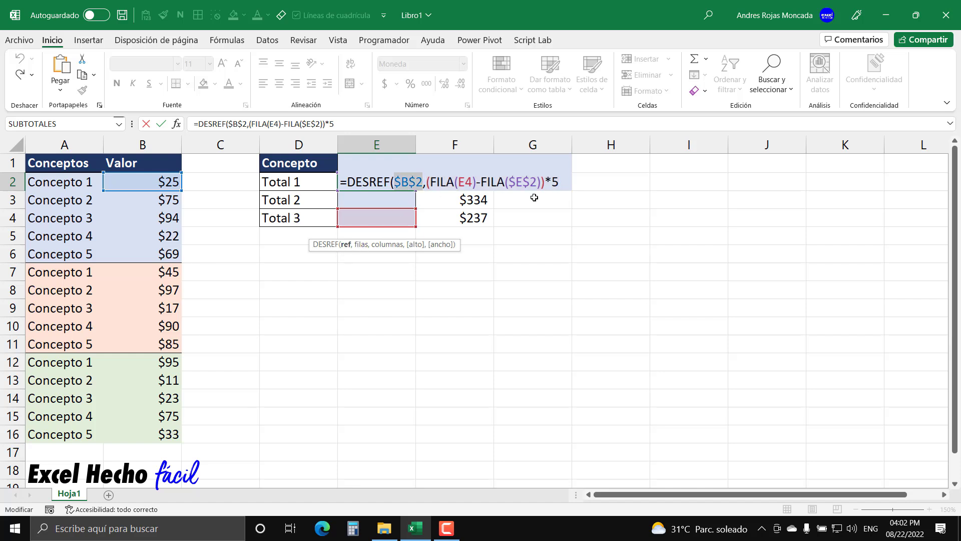
pyautogui.press('End')
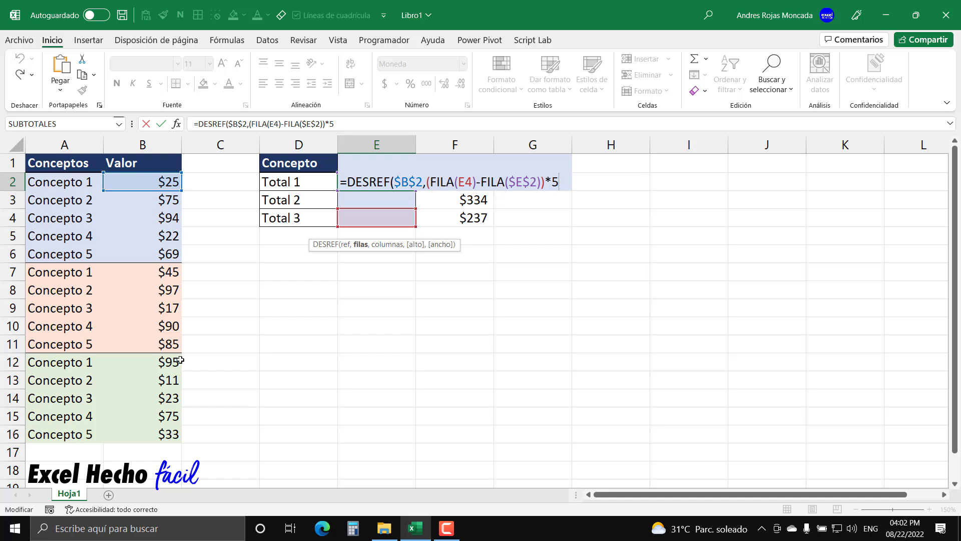
pyautogui.click(466, 177)
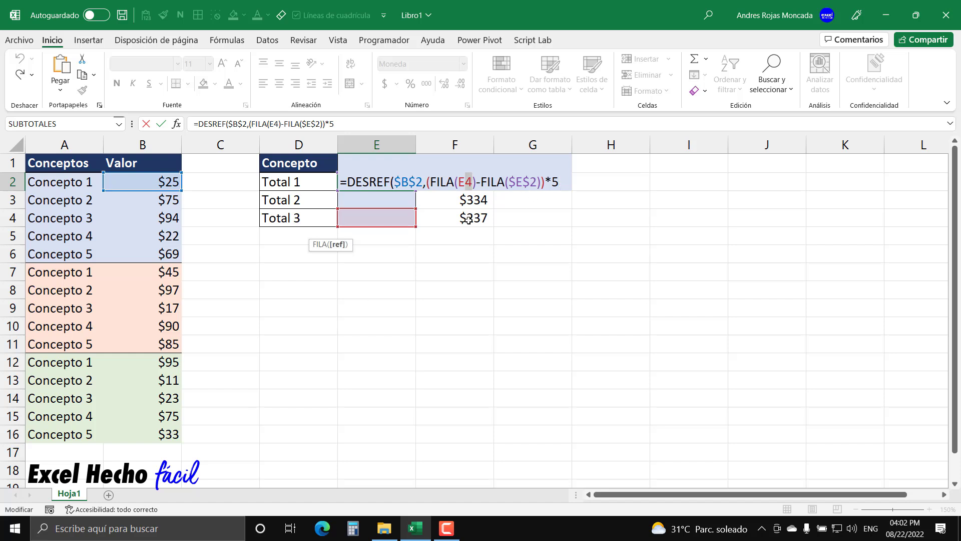
# - Change FILA(E4) back to FILA(E2) and append ,0, giving a columns argument of 0
pyautogui.write('2')
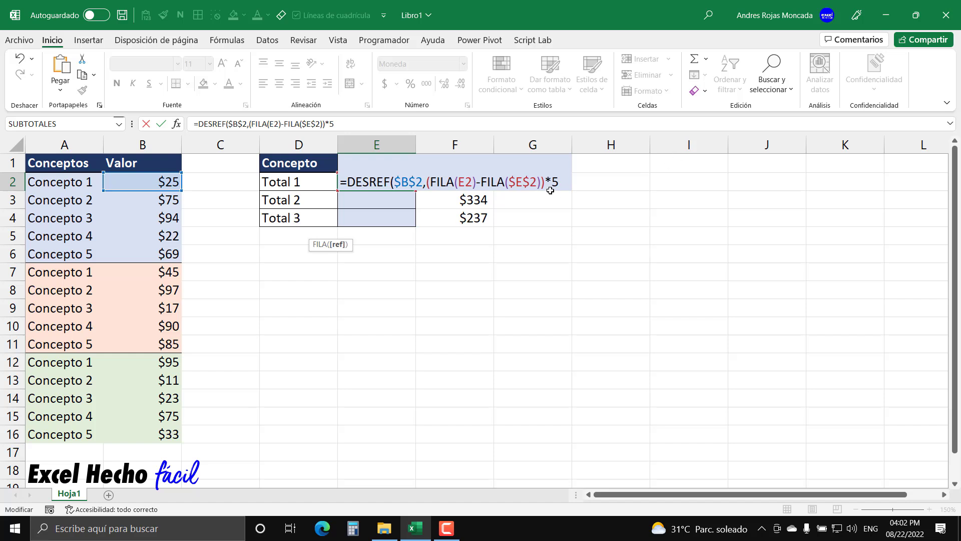
pyautogui.click(564, 183)
pyautogui.write(',')
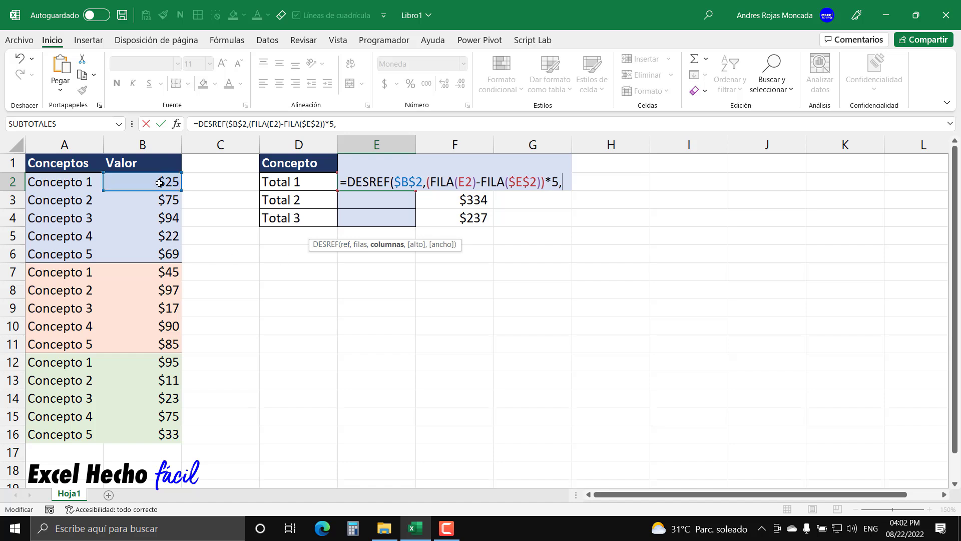
pyautogui.write('0')
pyautogui.write(',')
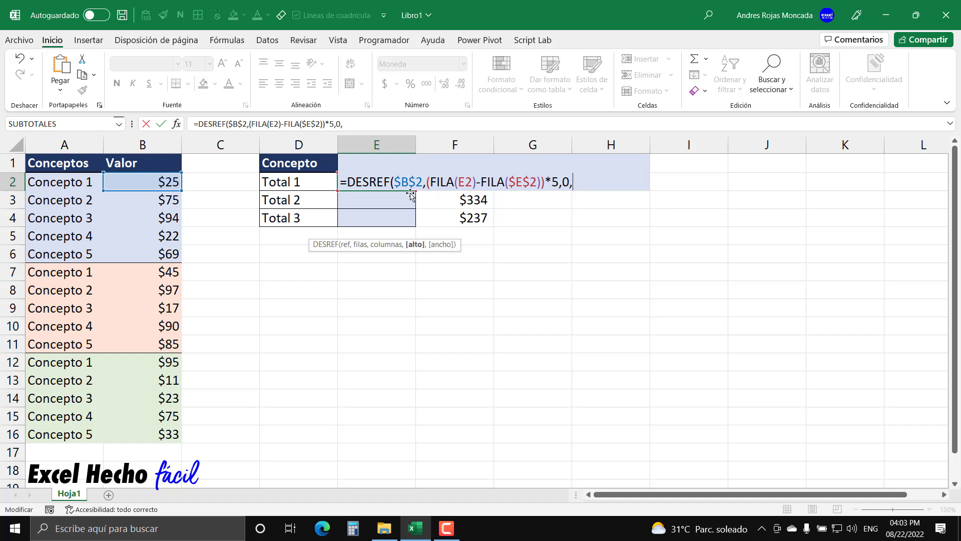
# - Add height 5 and width 1 to E2's DESREF formula, close it, and preview it as ={25}
pyautogui.write('5')
pyautogui.write(',1')
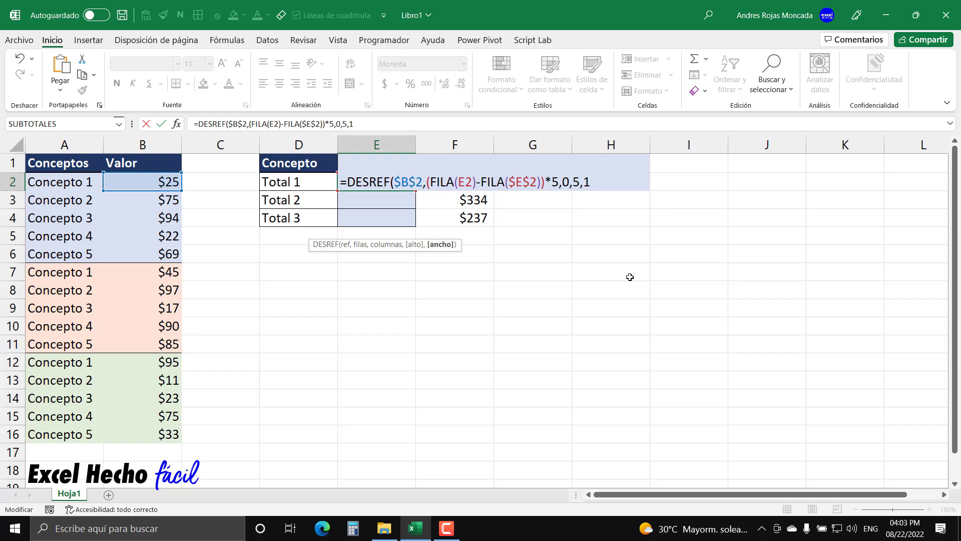
pyautogui.write(')')
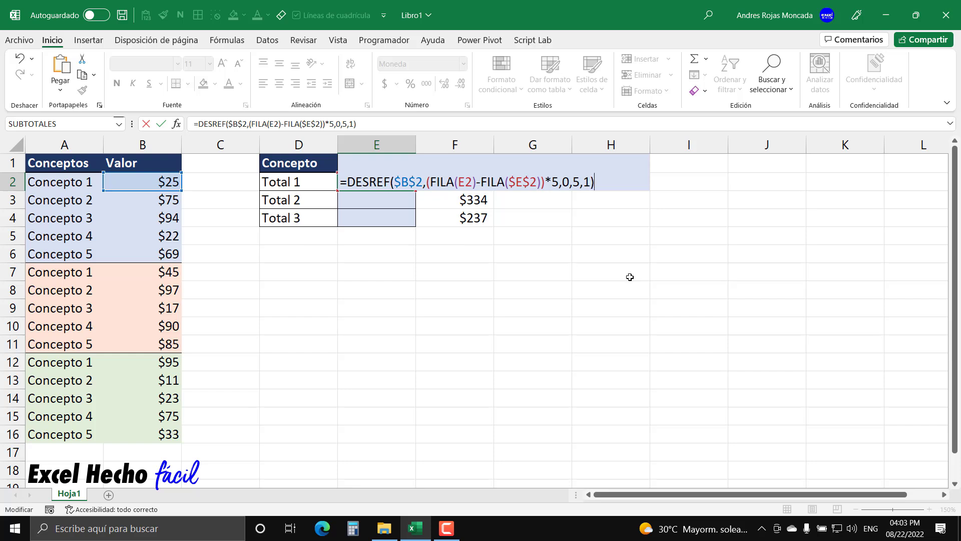
pyautogui.press('F9')
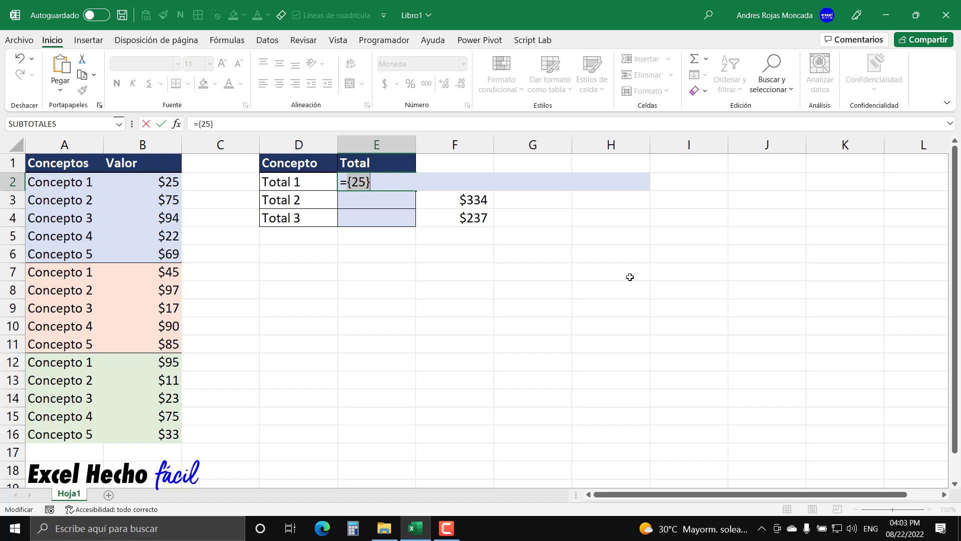
# - Undo the {25} evaluation and retype the parenthesis after DESREF to restore E2's full formula
pyautogui.hotkey('ctrl', 'z')
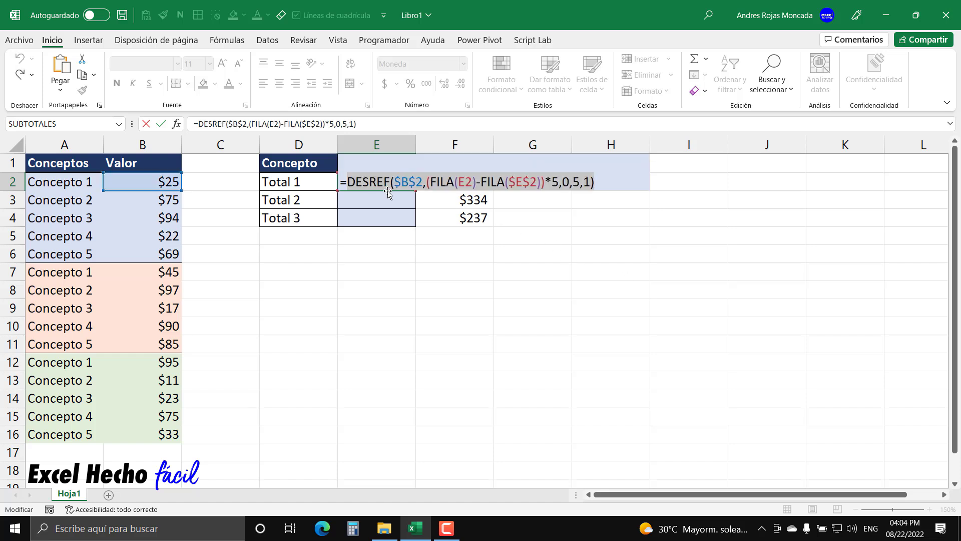
pyautogui.click(391, 182)
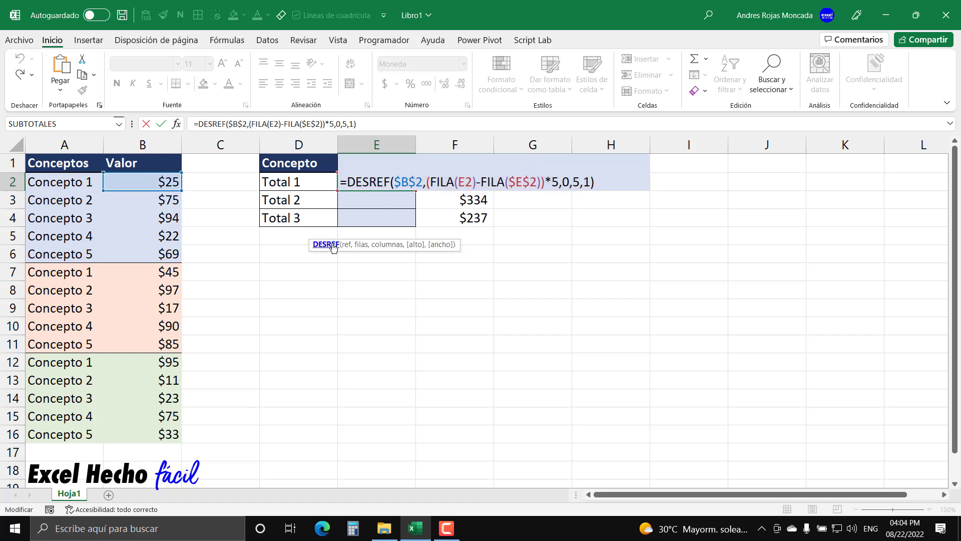
pyautogui.click(394, 182)
pyautogui.press('BackSpace')
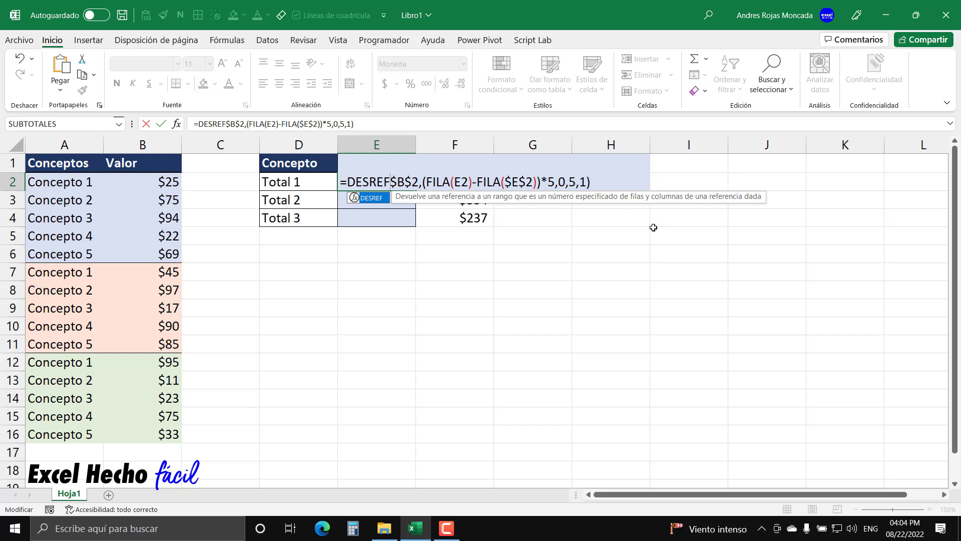
pyautogui.write('(')
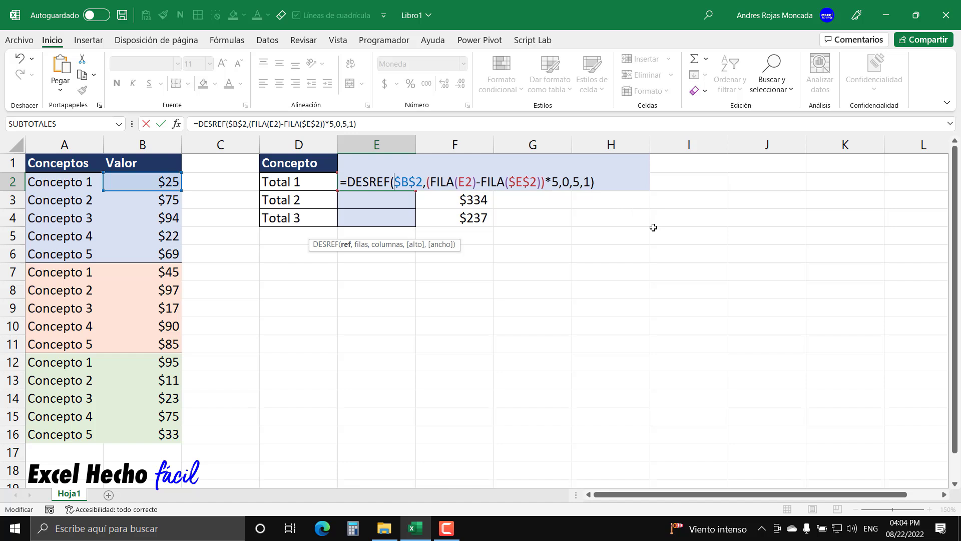
pyautogui.click(610, 182)
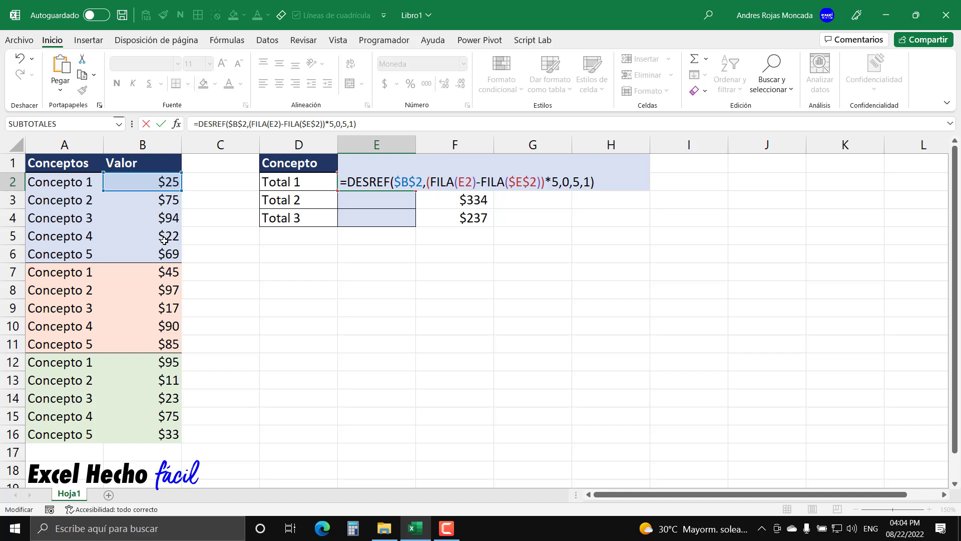
# - Wrap E2's DESREF formula in SUMA and commit it as an array formula
pyautogui.click(349, 183)
pyautogui.write('sum')
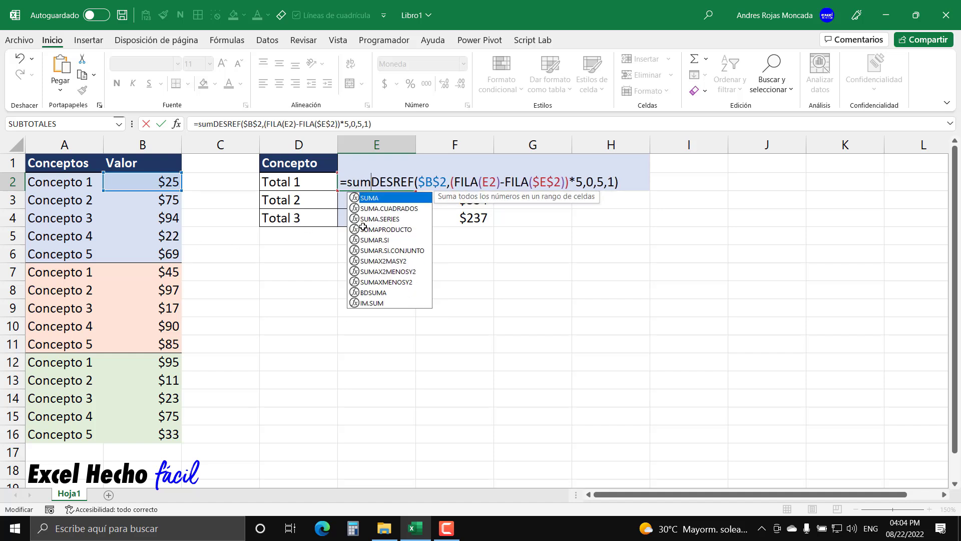
pyautogui.press('Tab')
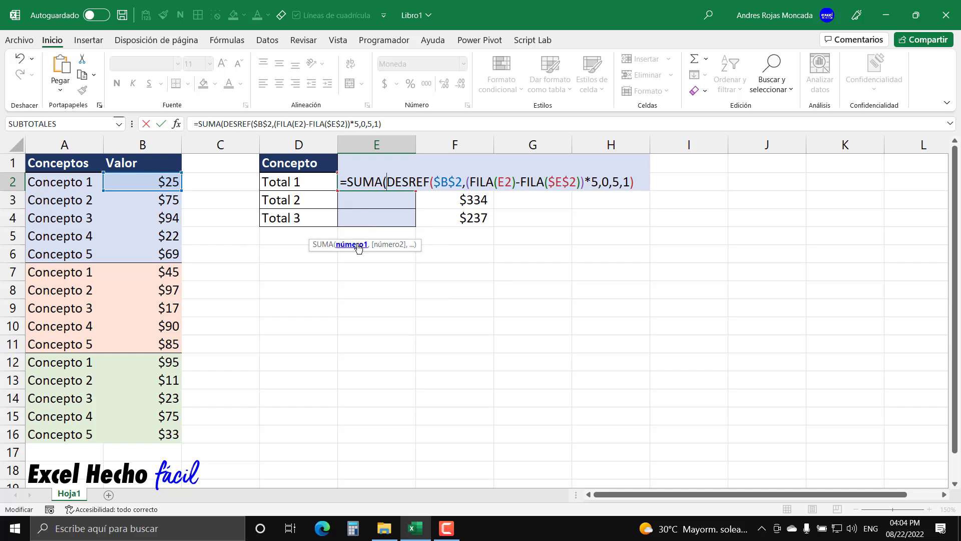
pyautogui.hotkey('shift', 'End')
pyautogui.click(645, 182)
pyautogui.write(')')
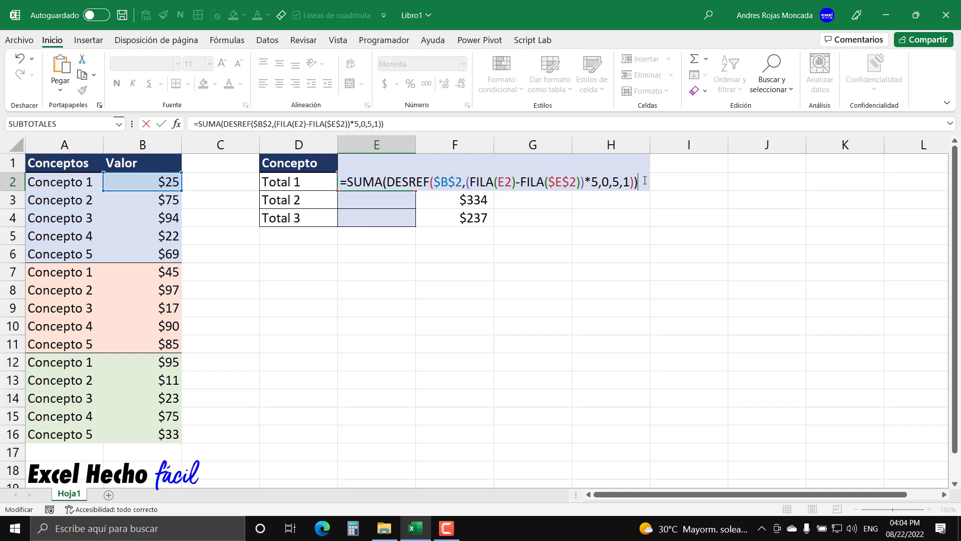
pyautogui.hotkey('ctrl', 'shift', 'Return')
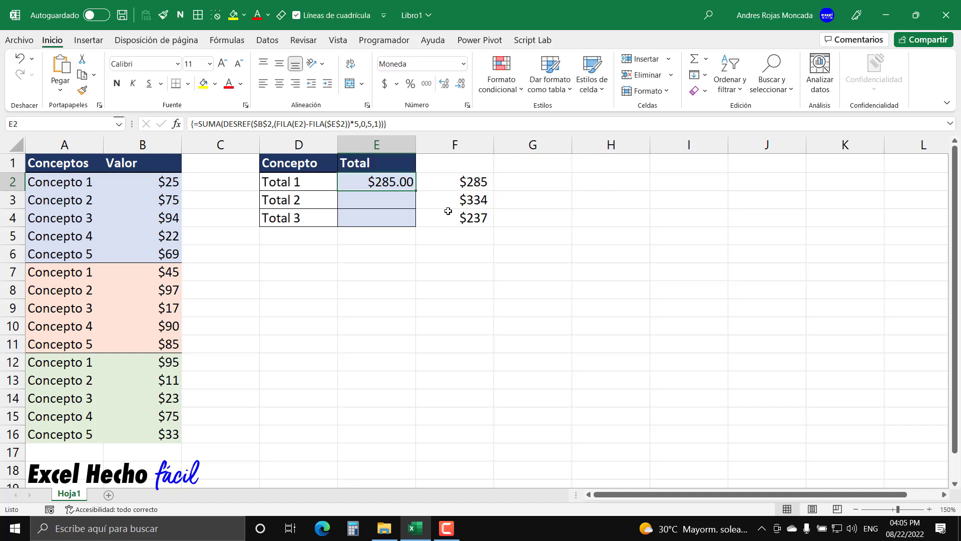
# - Remove two decimal places from E2 and fill it down to E4, showing $285, $334, $237
pyautogui.click(460, 83)
pyautogui.click(460, 84)
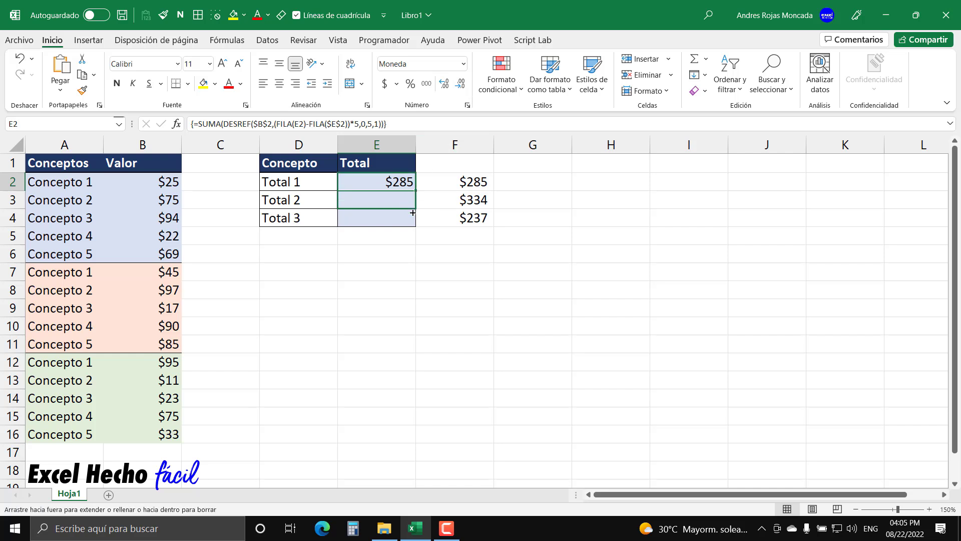
pyautogui.moveTo(418, 188); pyautogui.dragTo(418, 224)
pyautogui.click(407, 199)
pyautogui.click(406, 214)
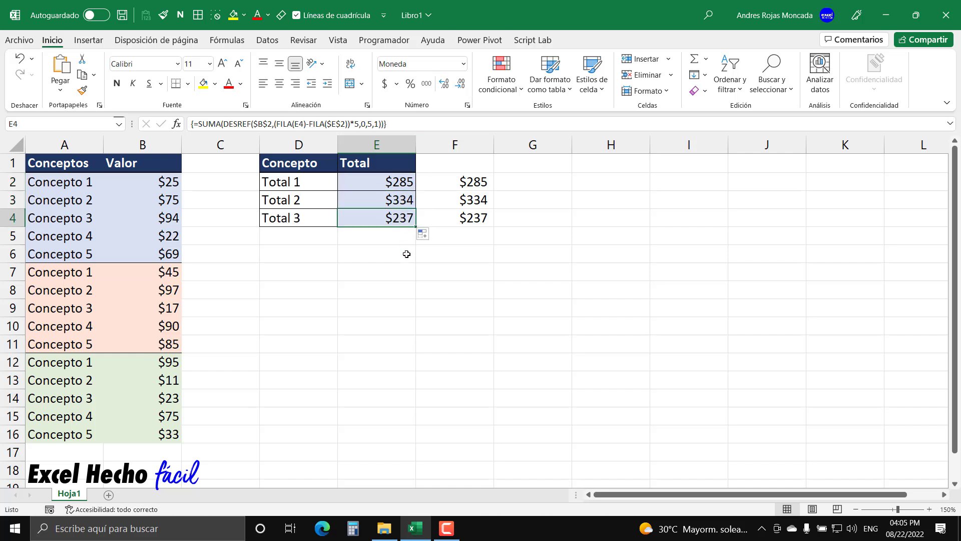
pyautogui.click(313, 254)
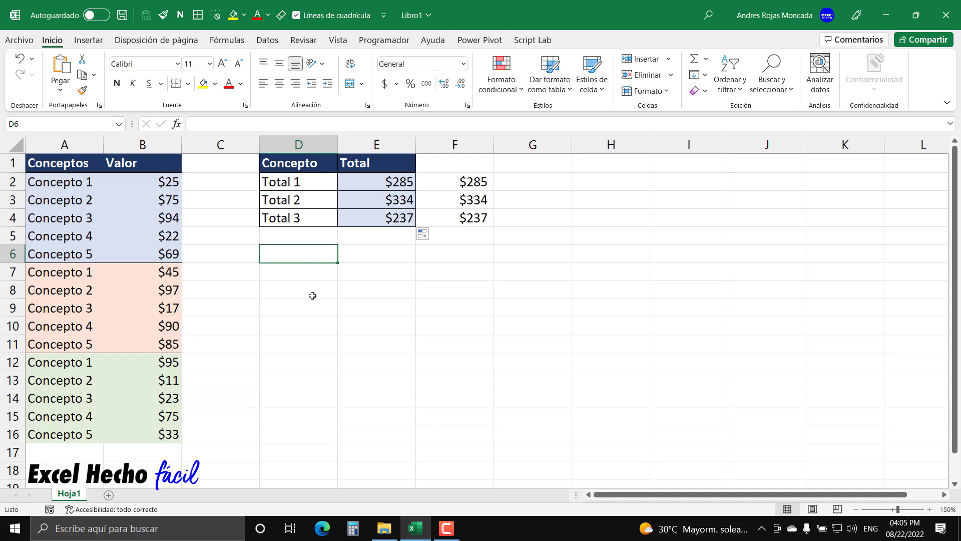
# - Enter =FORMULATEXTO(E2) in D6 to display the array formula text
pyautogui.write('=f')
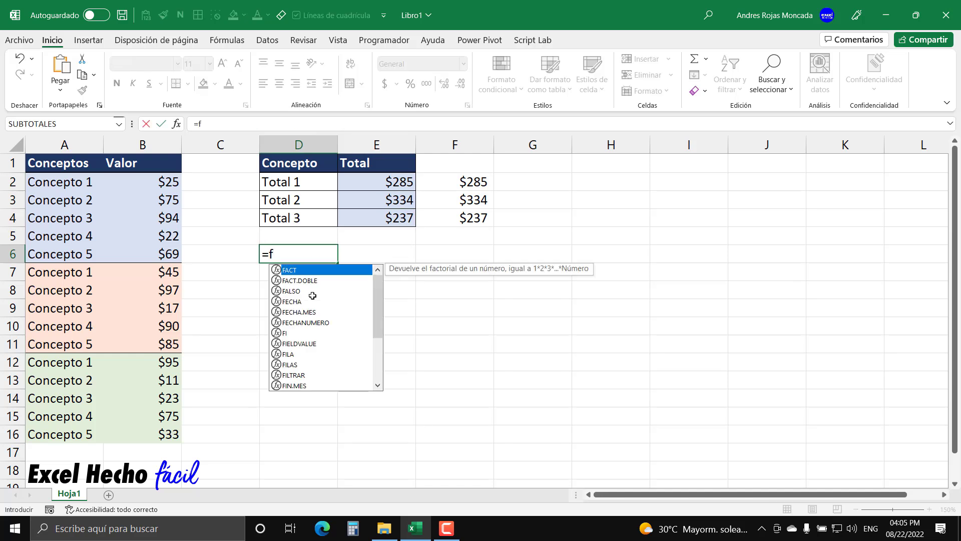
pyautogui.write('or')
pyautogui.press('Tab')
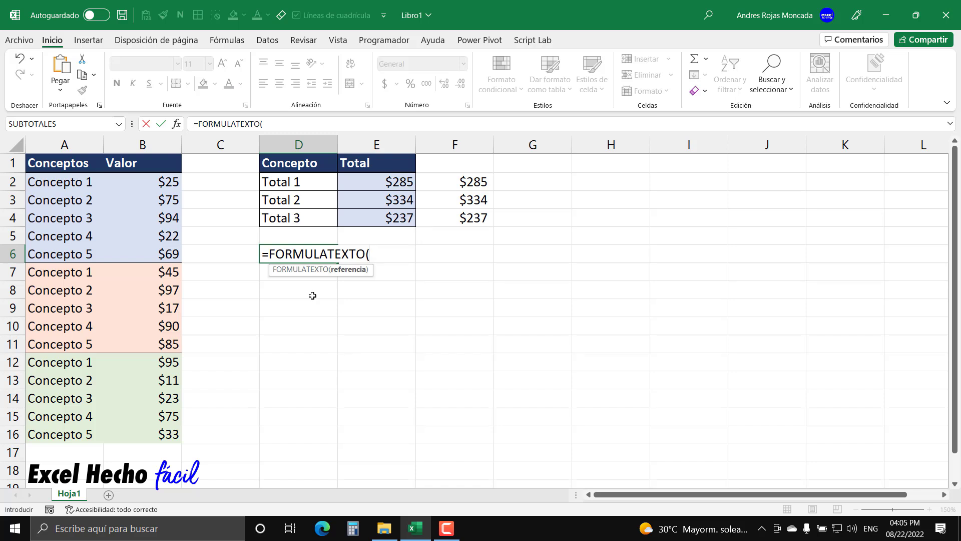
pyautogui.click(394, 185)
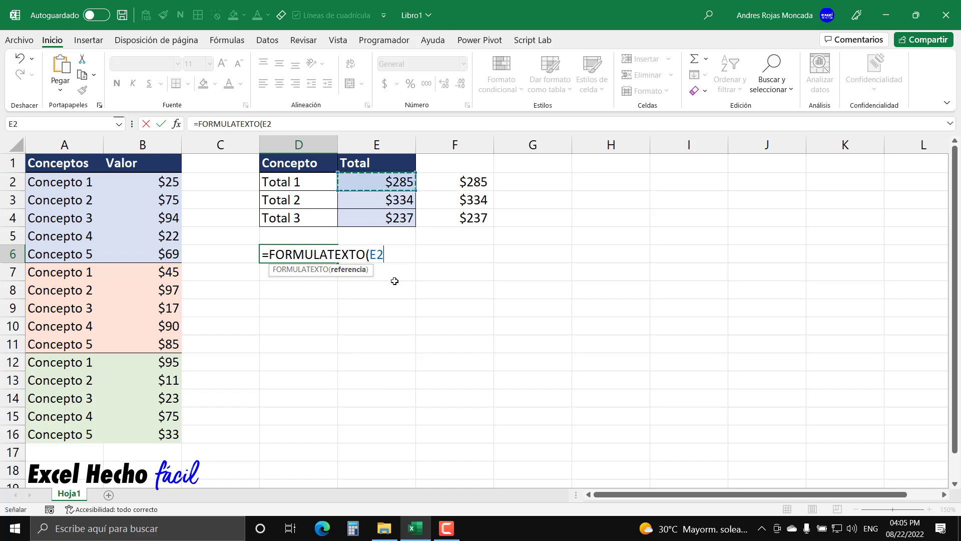
pyautogui.write(')')
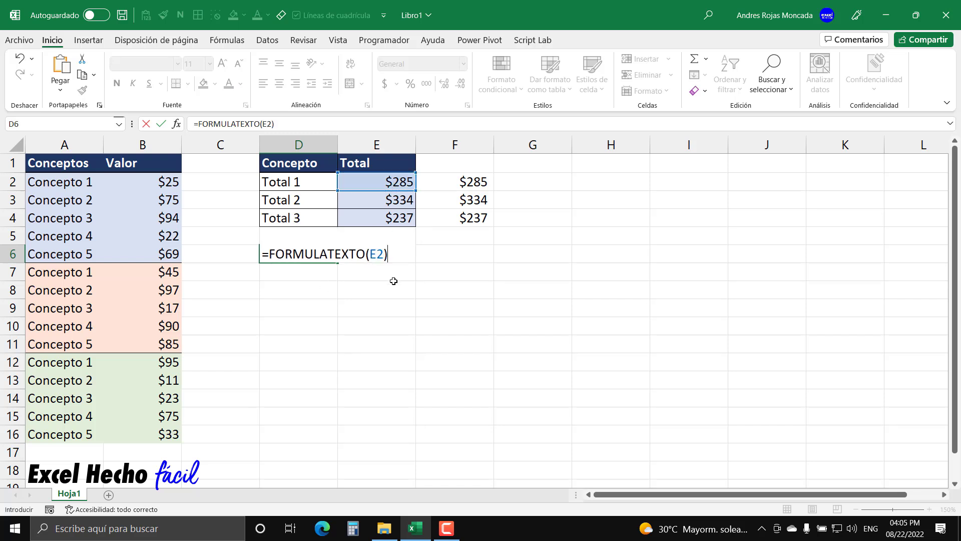
pyautogui.press('Return')
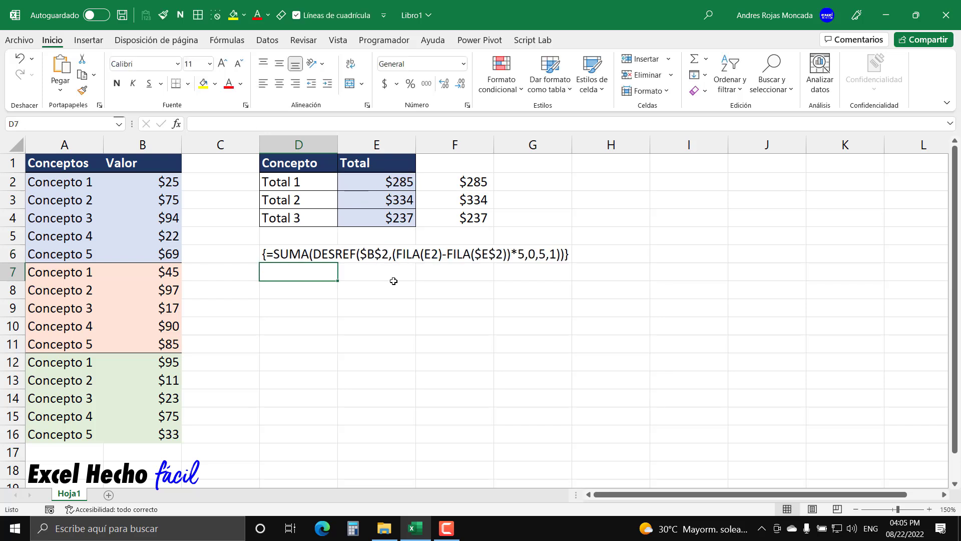
# - Colour the D6 formula text blue
pyautogui.click(308, 259)
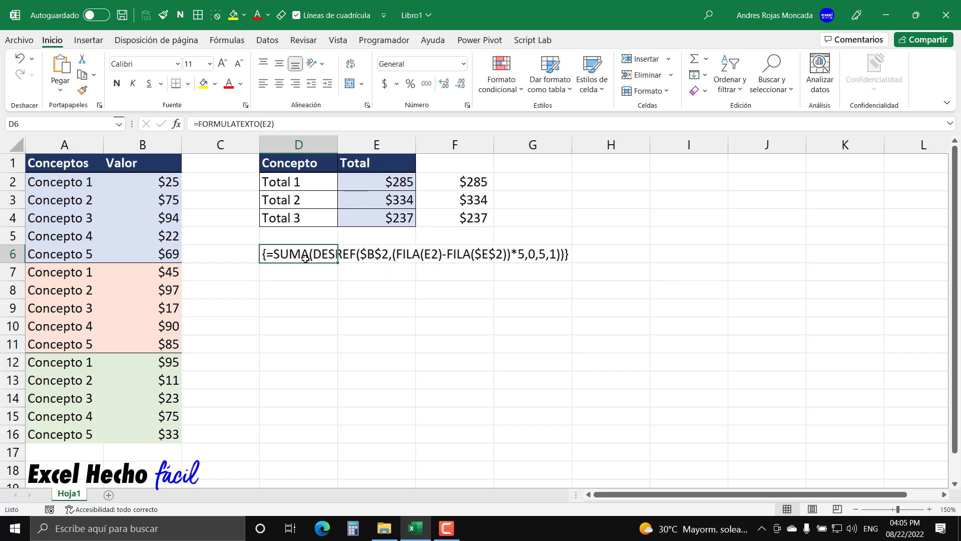
pyautogui.click(242, 90)
pyautogui.click(297, 224)
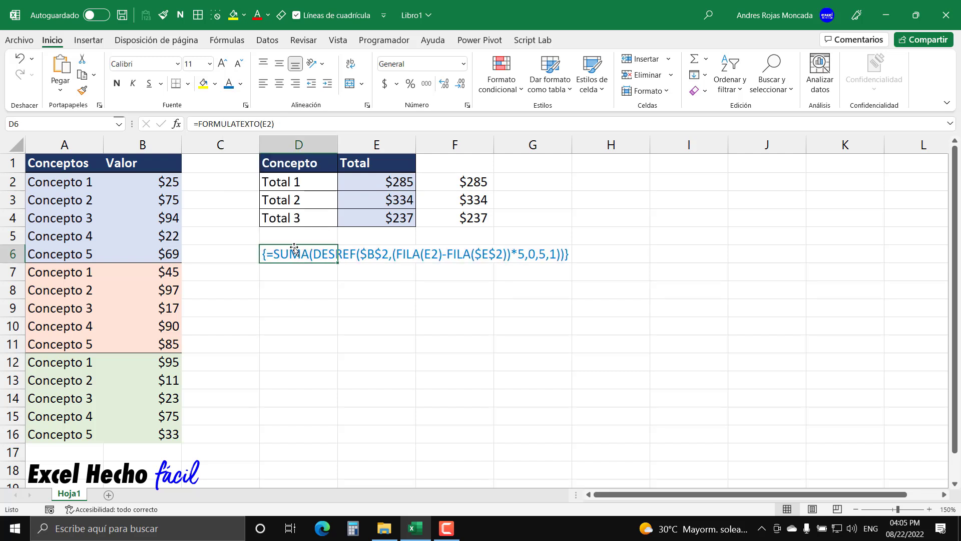
pyautogui.click(292, 278)
pyautogui.click(290, 289)
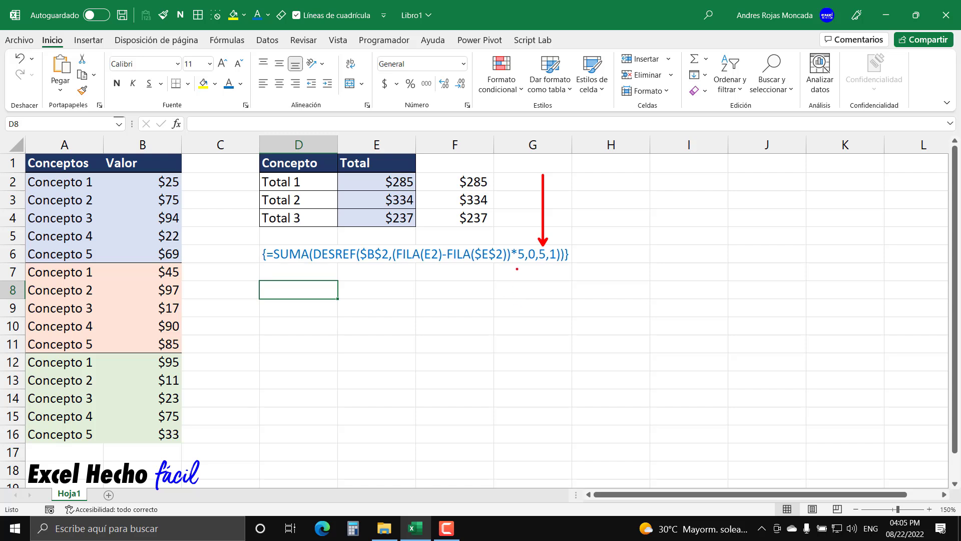
pyautogui.moveTo(521, 264); pyautogui.dragTo(515, 324)
pyautogui.moveTo(264, 268); pyautogui.dragTo(264, 304)
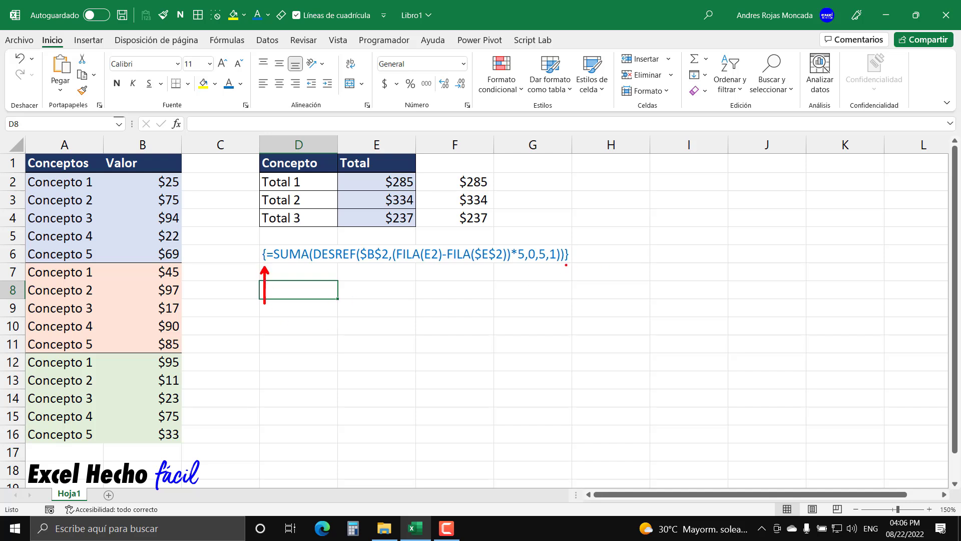
pyautogui.moveTo(566, 266); pyautogui.dragTo(566, 296)
pyautogui.press('e')
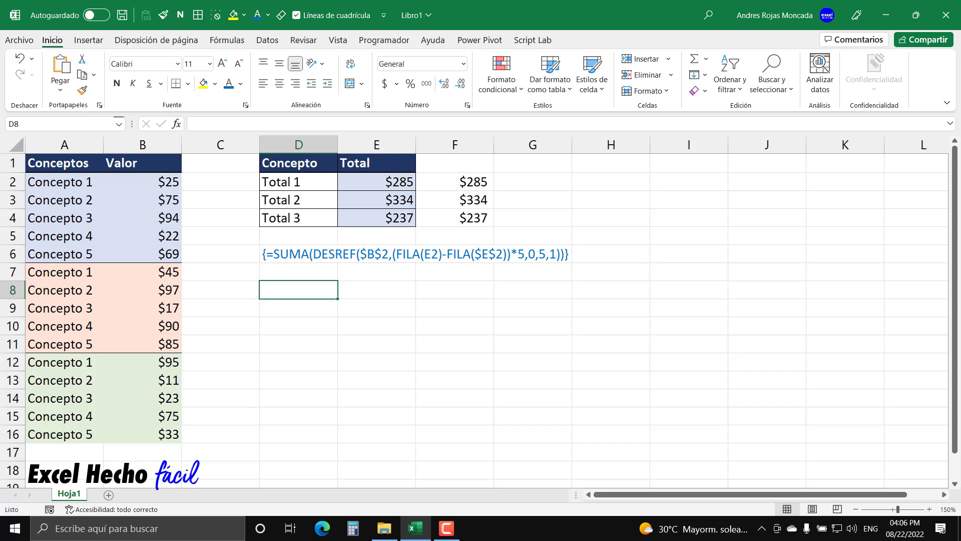